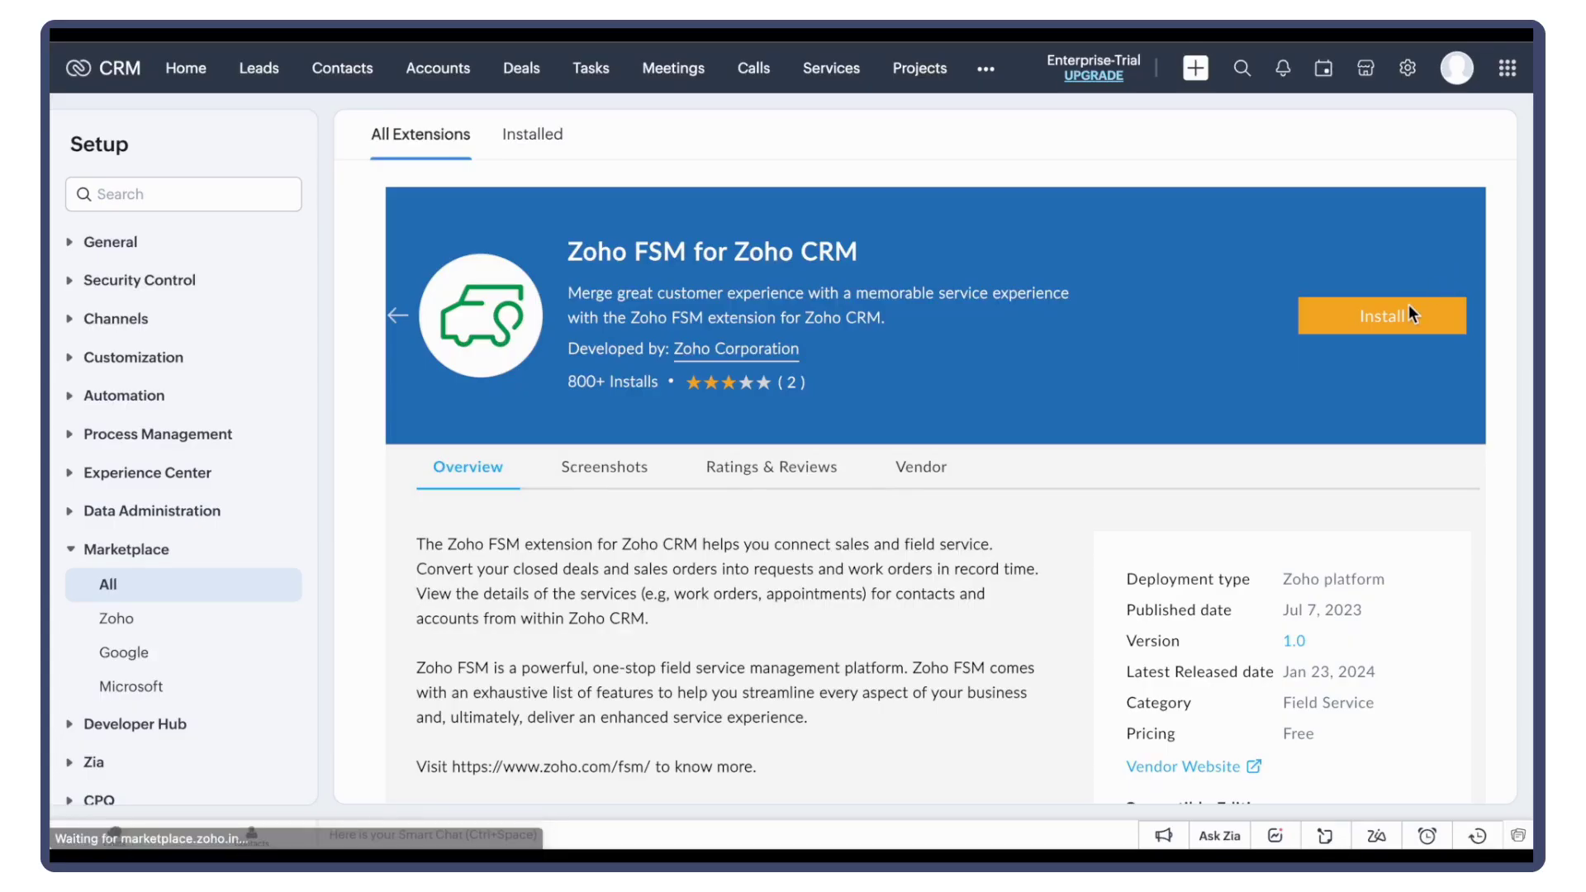
Install the Zoho FSM extension for all users, accepting both sets of terms
{"action": "left_click", "coordinate": [1400, 324]}
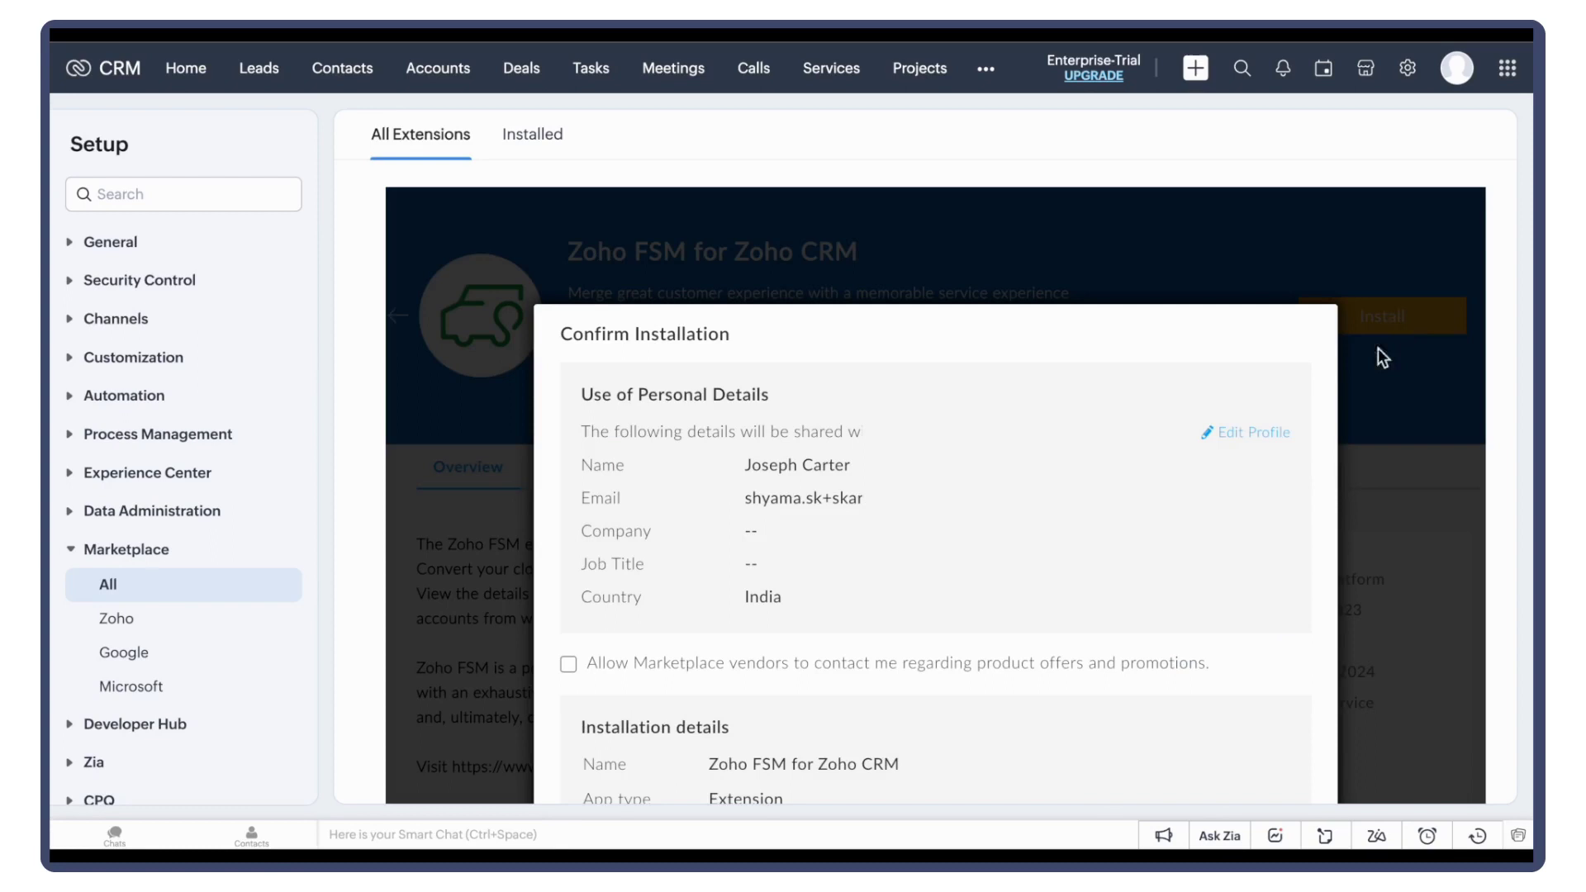
{"action": "scroll", "coordinate": [1347, 397], "scroll_direction": "down", "scroll_amount": 3}
{"action": "scroll", "coordinate": [784, 453], "scroll_direction": "down", "scroll_amount": 2}
{"action": "left_click", "coordinate": [572, 575]}
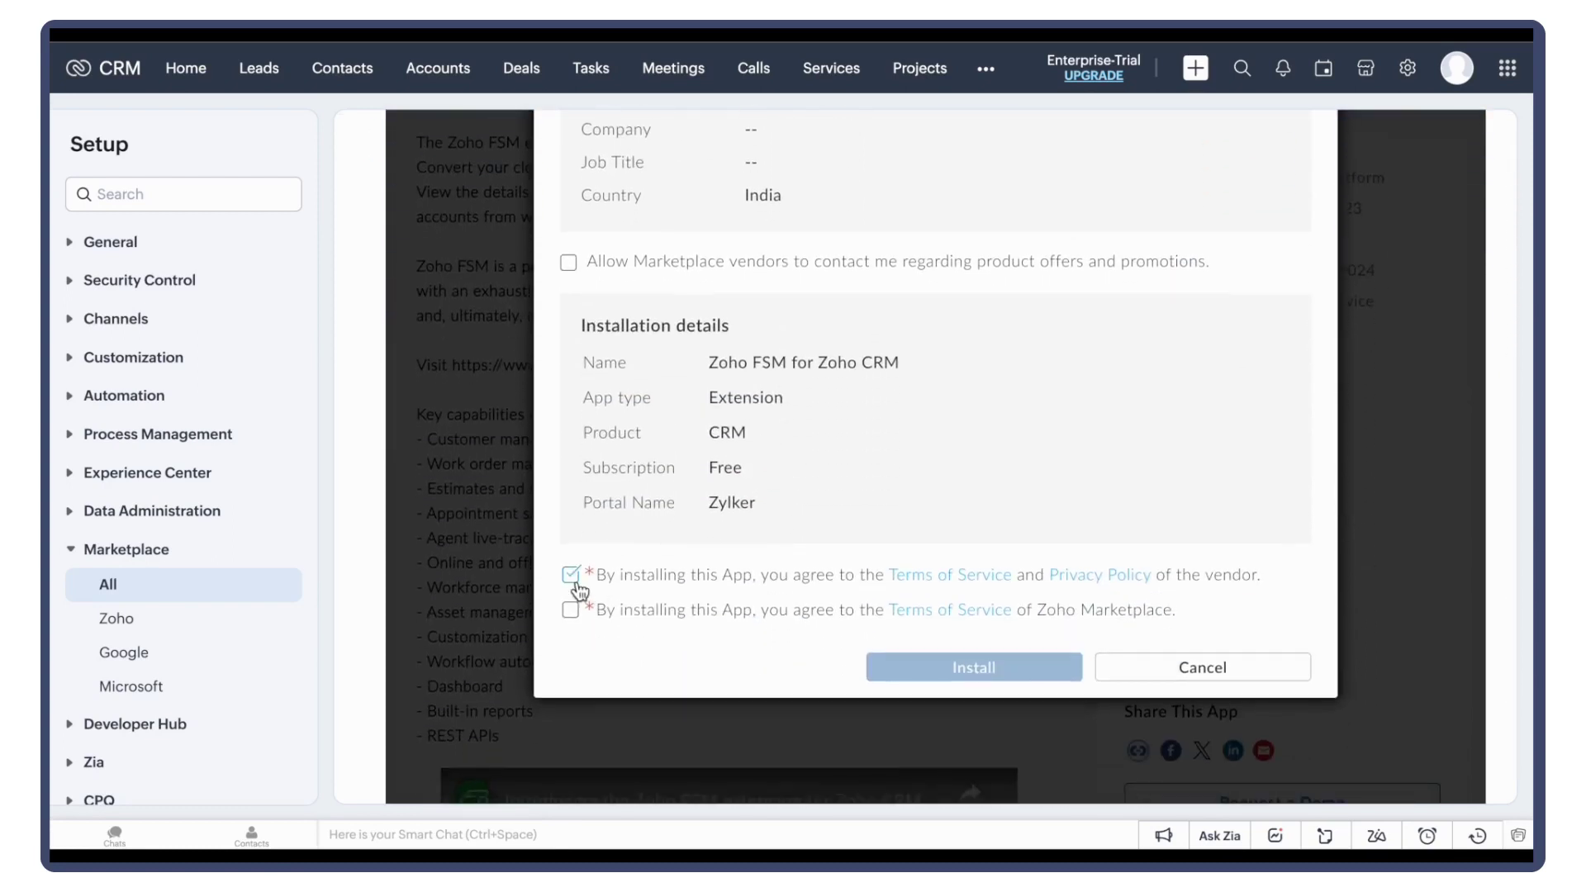
{"action": "left_click", "coordinate": [571, 610]}
{"action": "left_click", "coordinate": [1002, 676]}
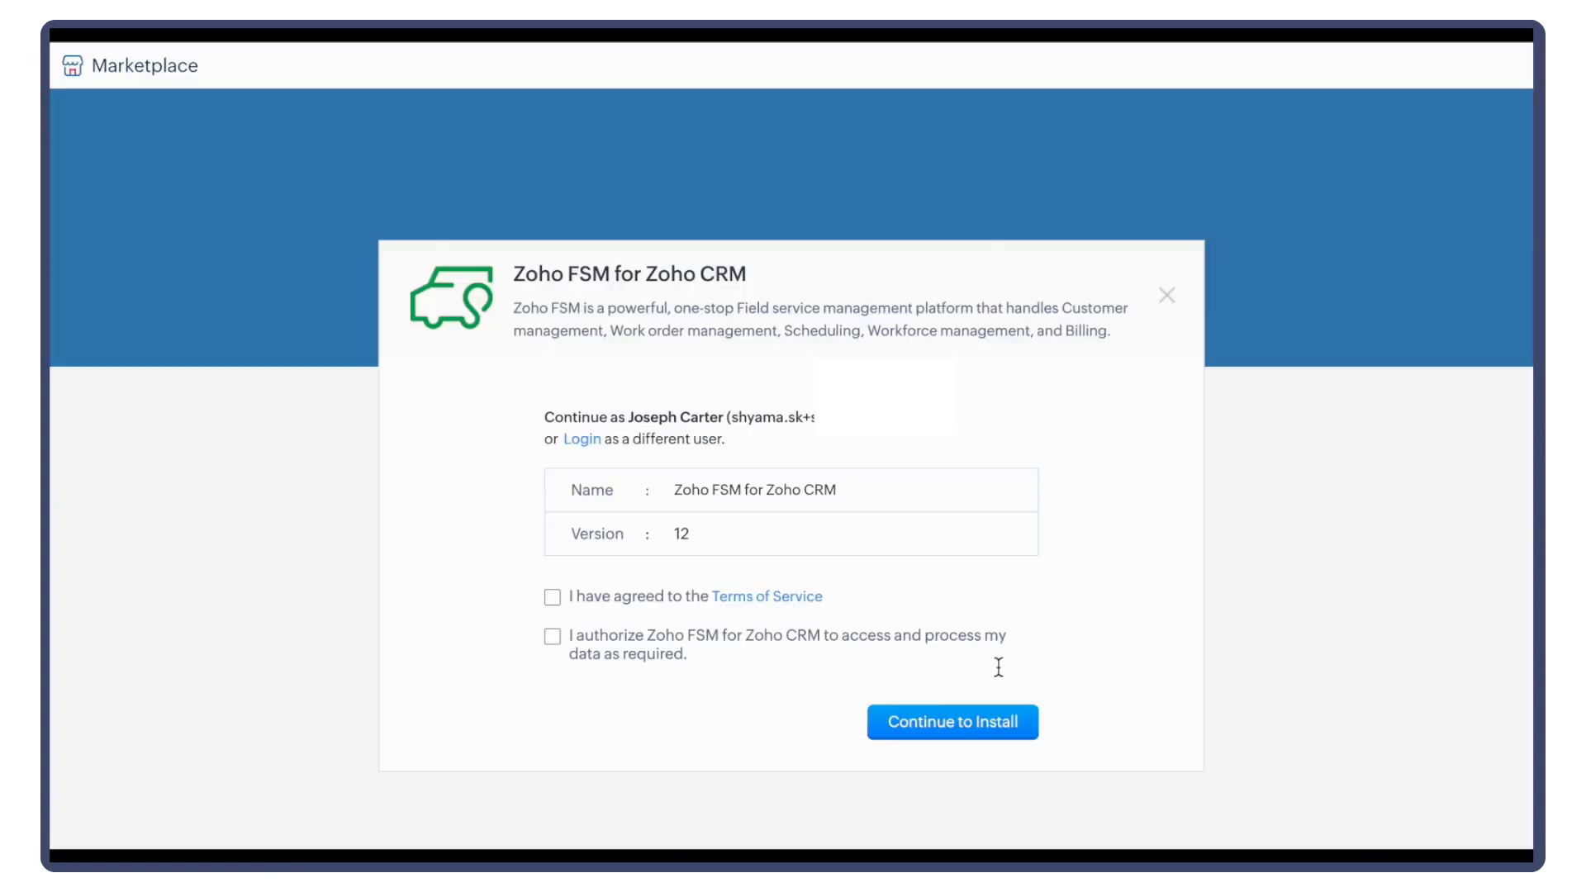
{"action": "left_click", "coordinate": [951, 736]}
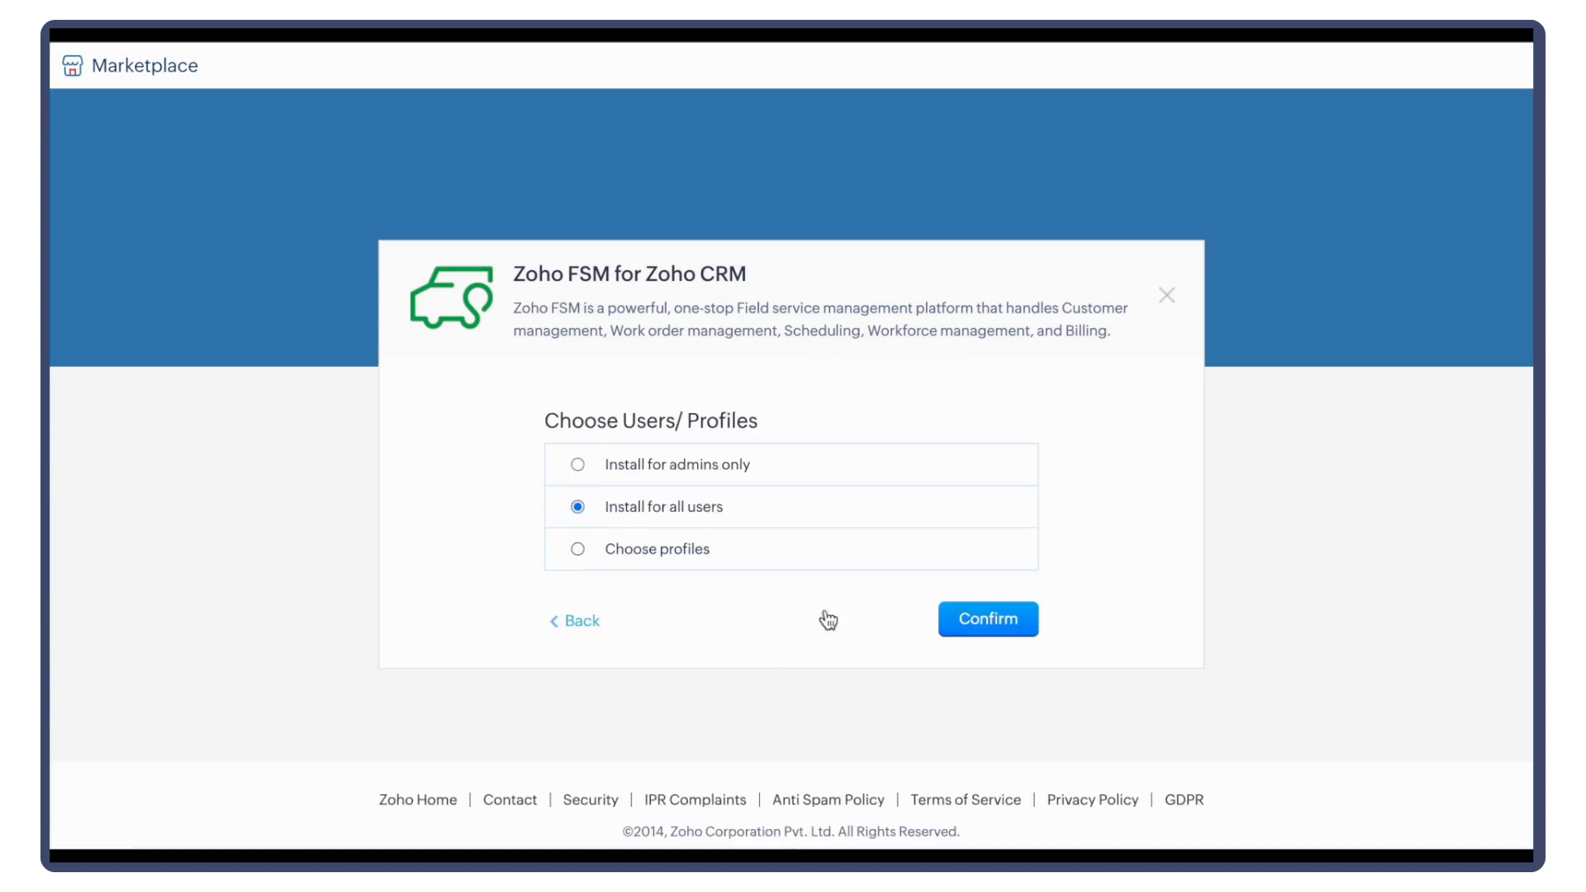
{"action": "left_click", "coordinate": [979, 629]}
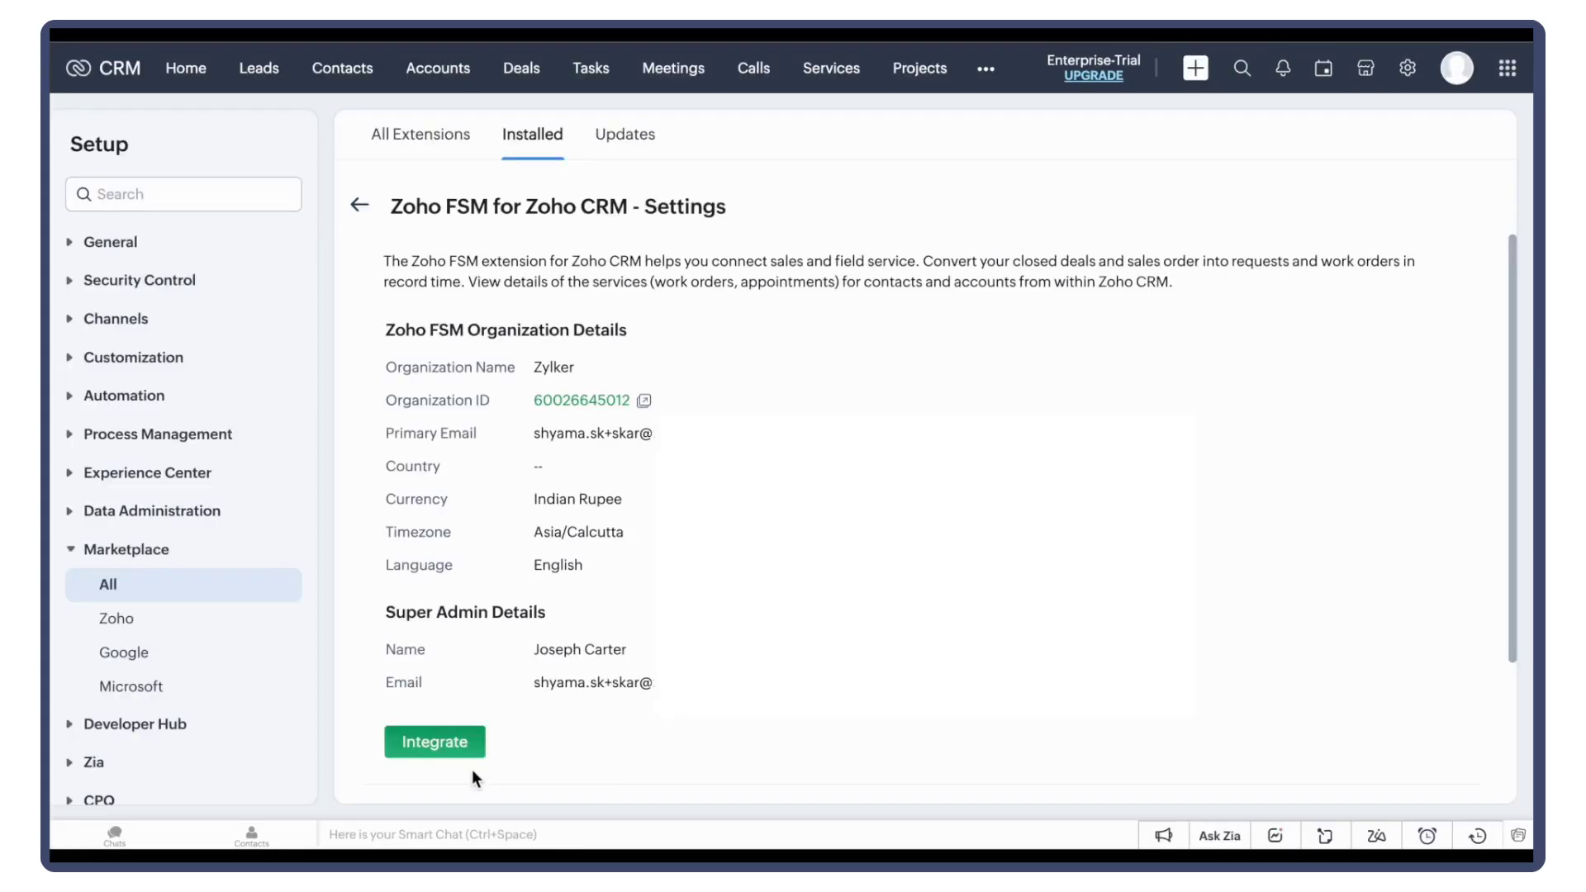
Integrate the FSM organization with CRM, saving the contacts, companies and preferences mappings
{"action": "left_click", "coordinate": [447, 743]}
{"action": "left_click", "coordinate": [928, 404]}
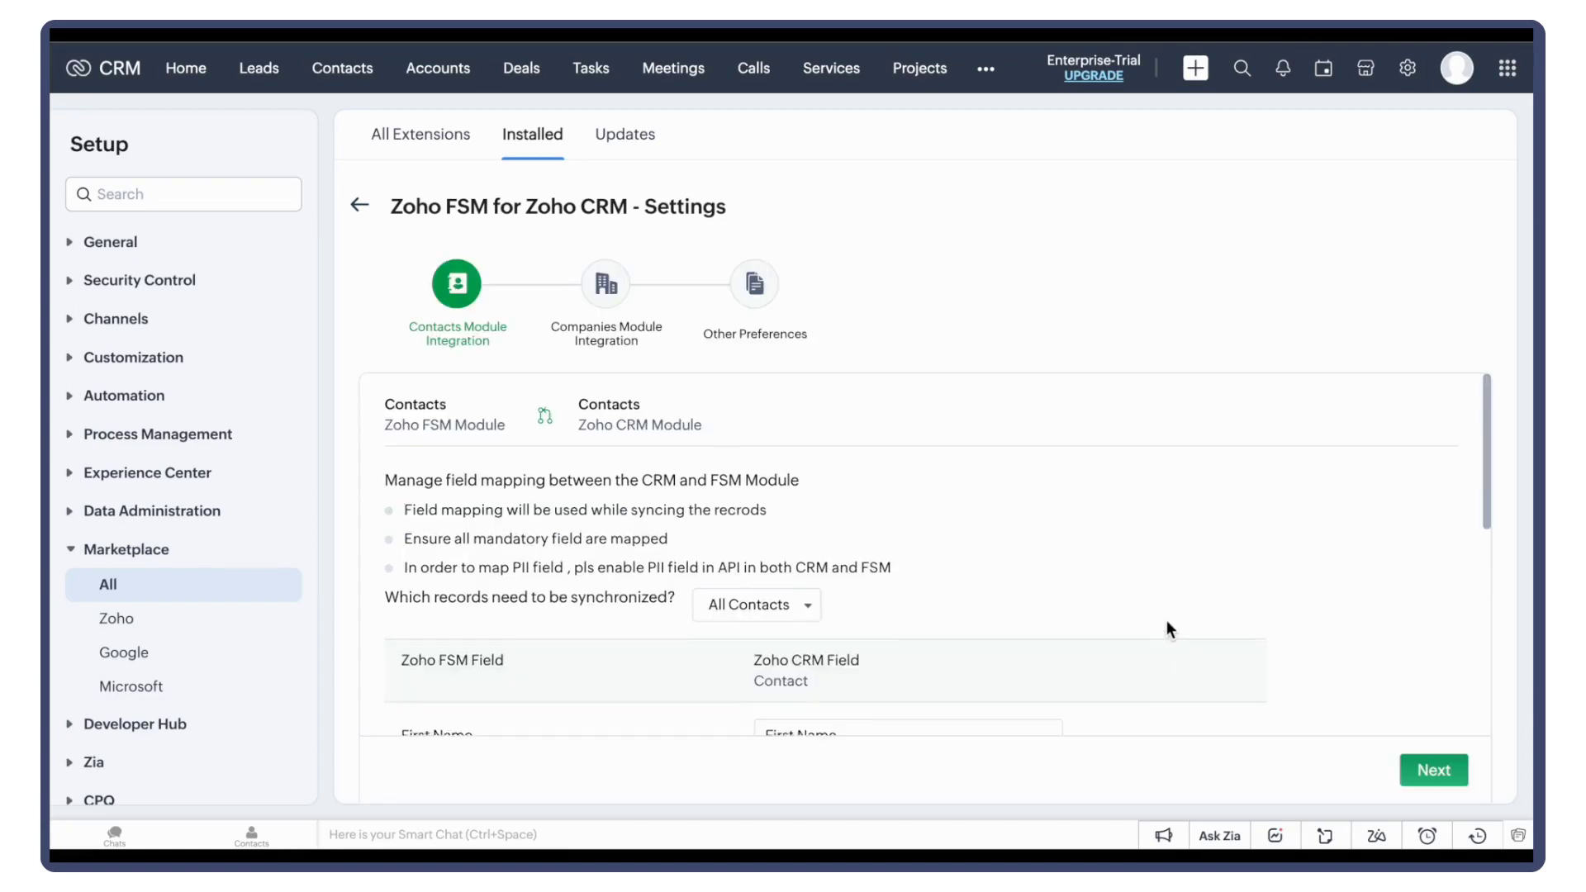
{"action": "scroll", "coordinate": [1166, 621], "scroll_direction": "down", "scroll_amount": 5}
{"action": "scroll", "coordinate": [1166, 622], "scroll_direction": "down", "scroll_amount": 2}
{"action": "left_click", "coordinate": [1427, 780]}
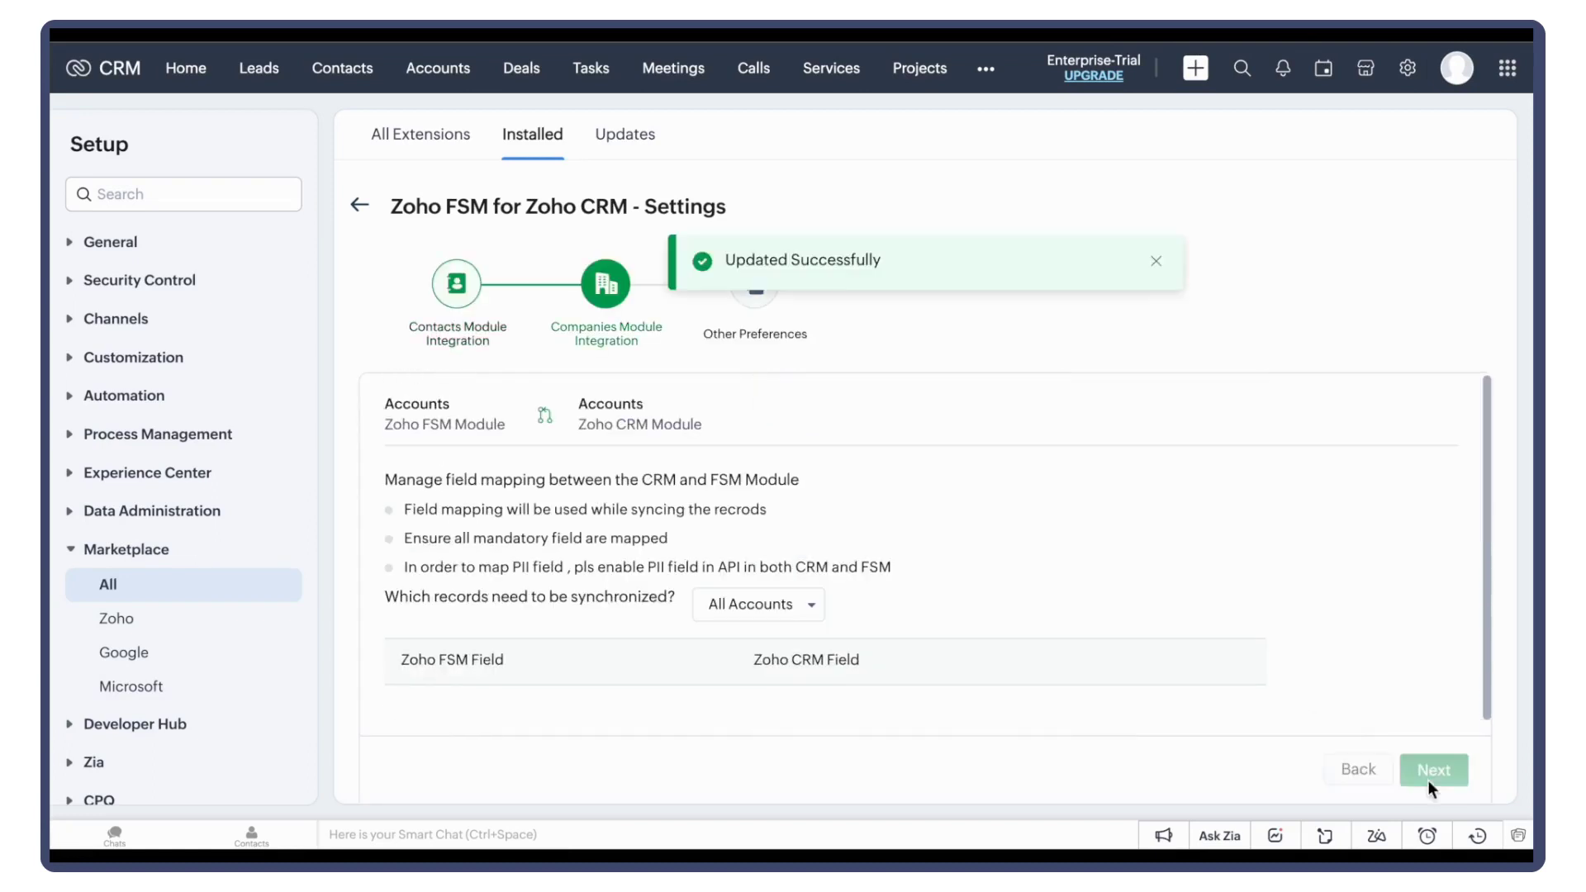
{"action": "scroll", "coordinate": [1254, 616], "scroll_direction": "down", "scroll_amount": 5}
{"action": "scroll", "coordinate": [1254, 617], "scroll_direction": "down", "scroll_amount": 1}
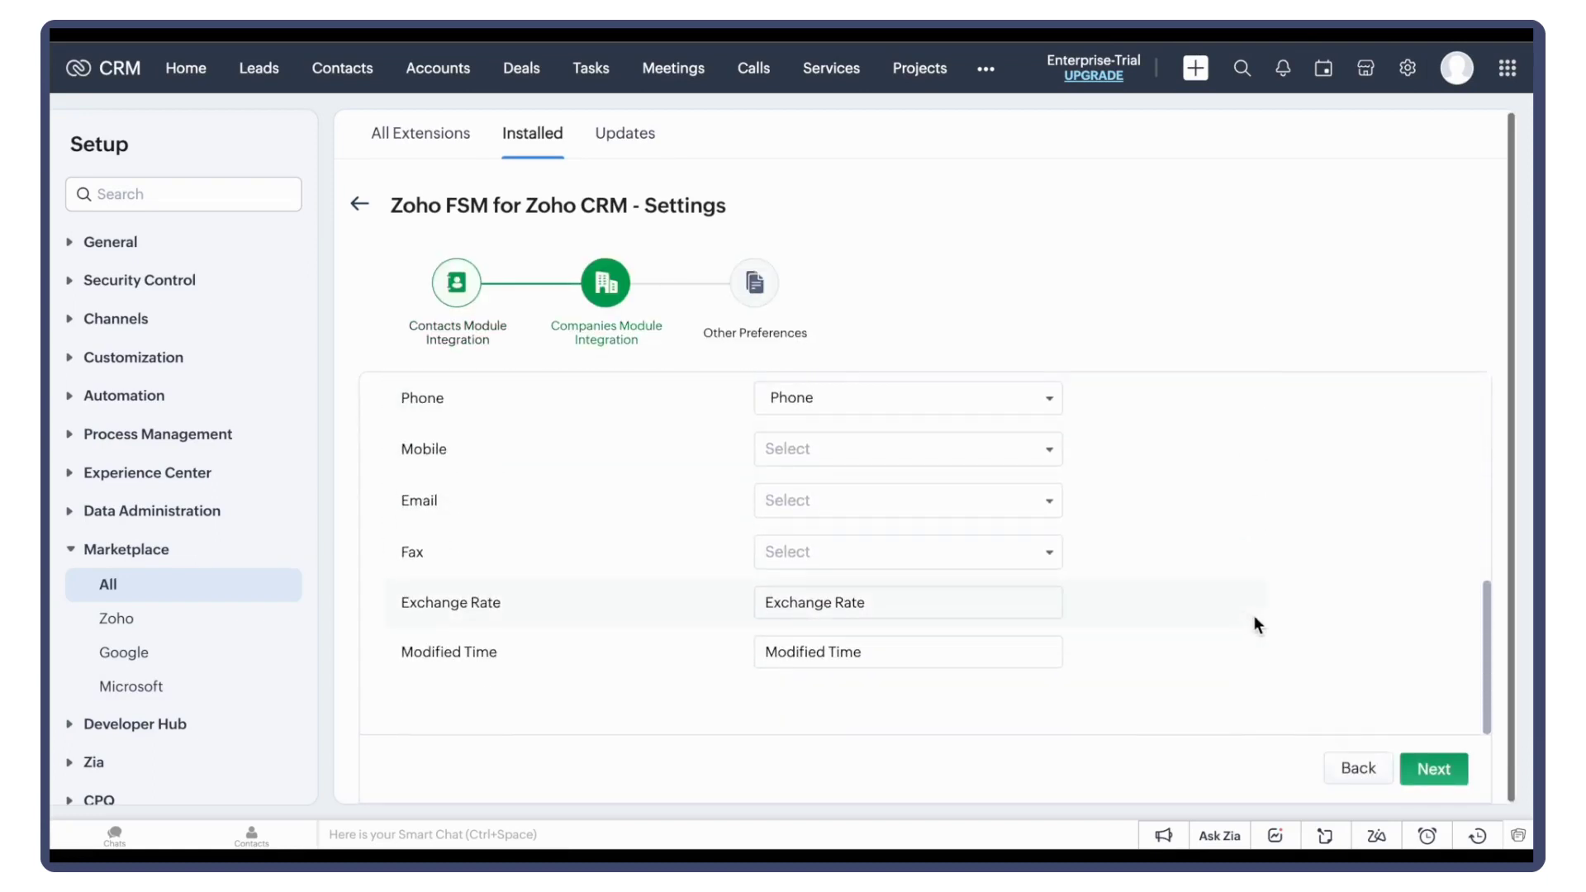
{"action": "left_click", "coordinate": [1434, 775]}
{"action": "left_click", "coordinate": [1425, 770]}
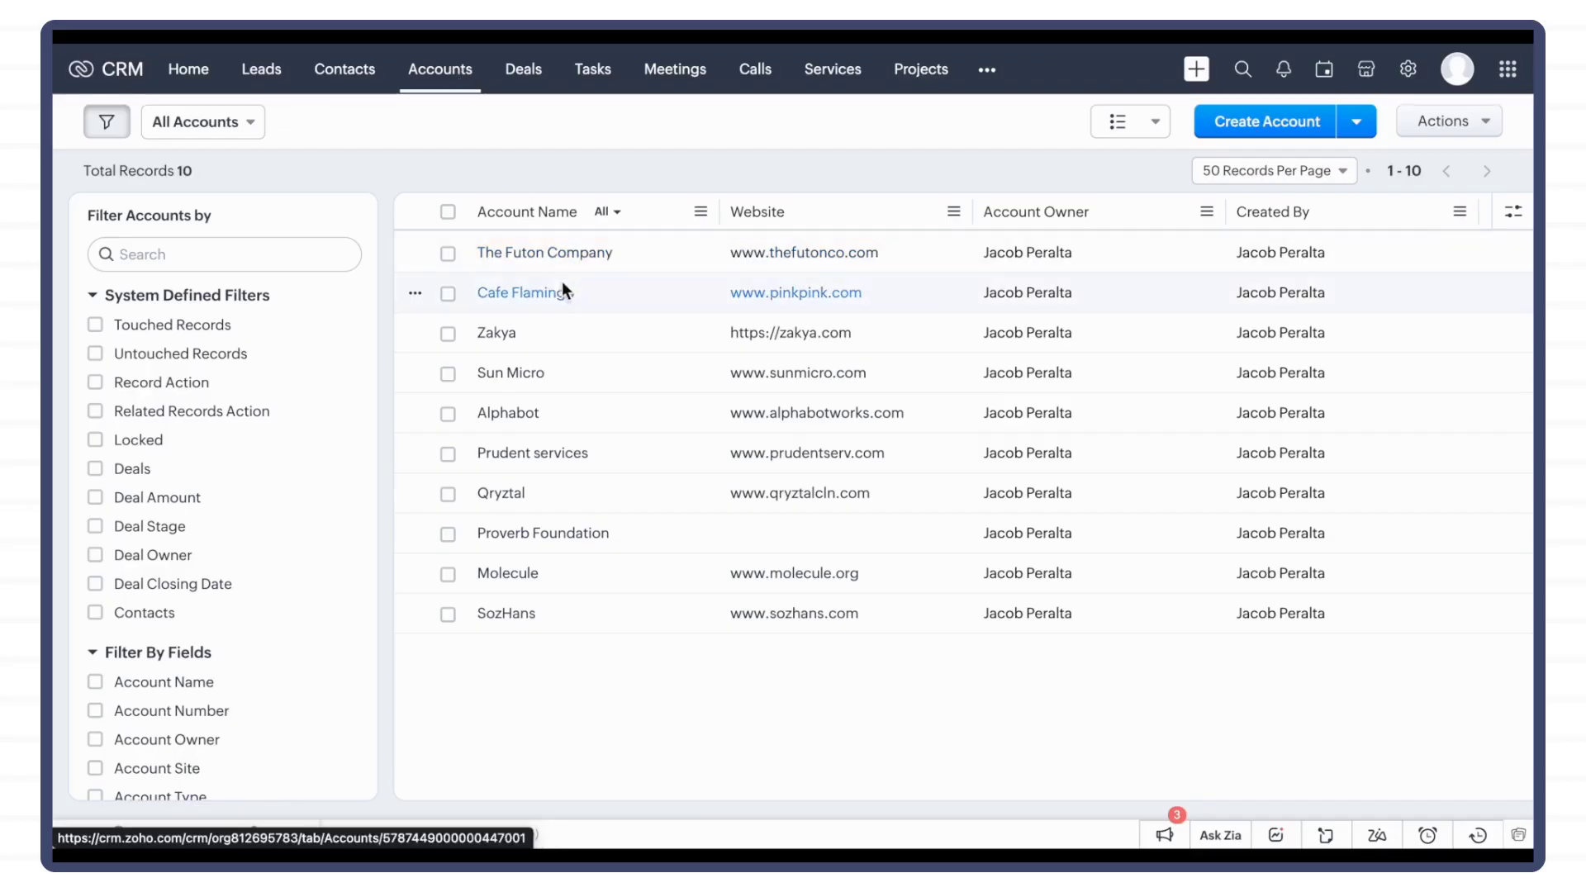
Review Cafe Flamingo's FSM estimates, work orders and service appointments
{"action": "left_click", "coordinate": [569, 305]}
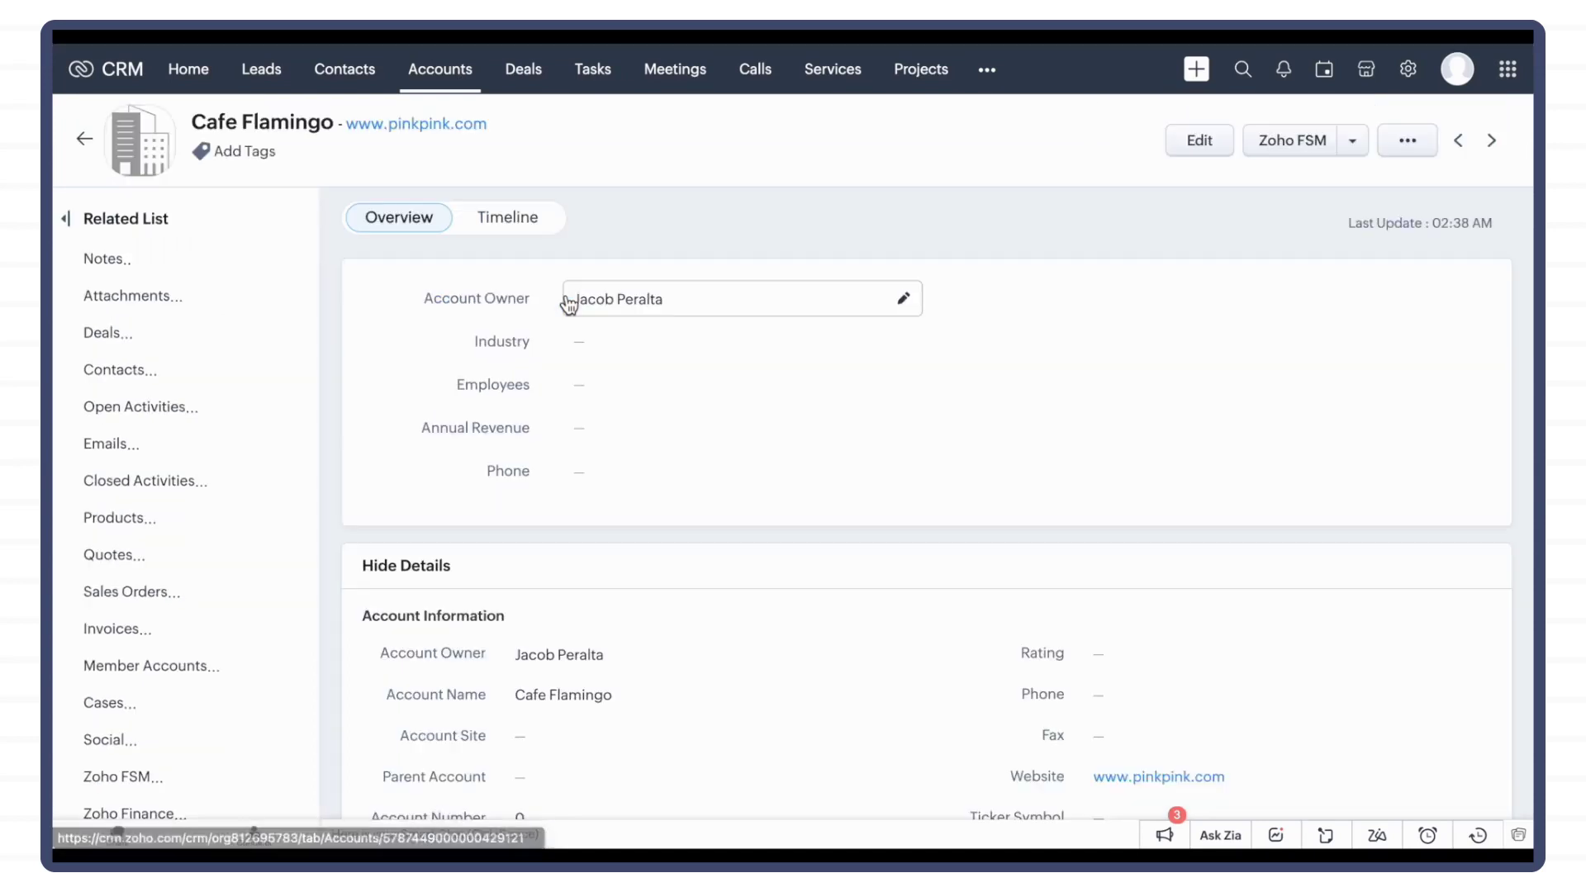
{"action": "scroll", "coordinate": [192, 498], "scroll_direction": "down", "scroll_amount": 3}
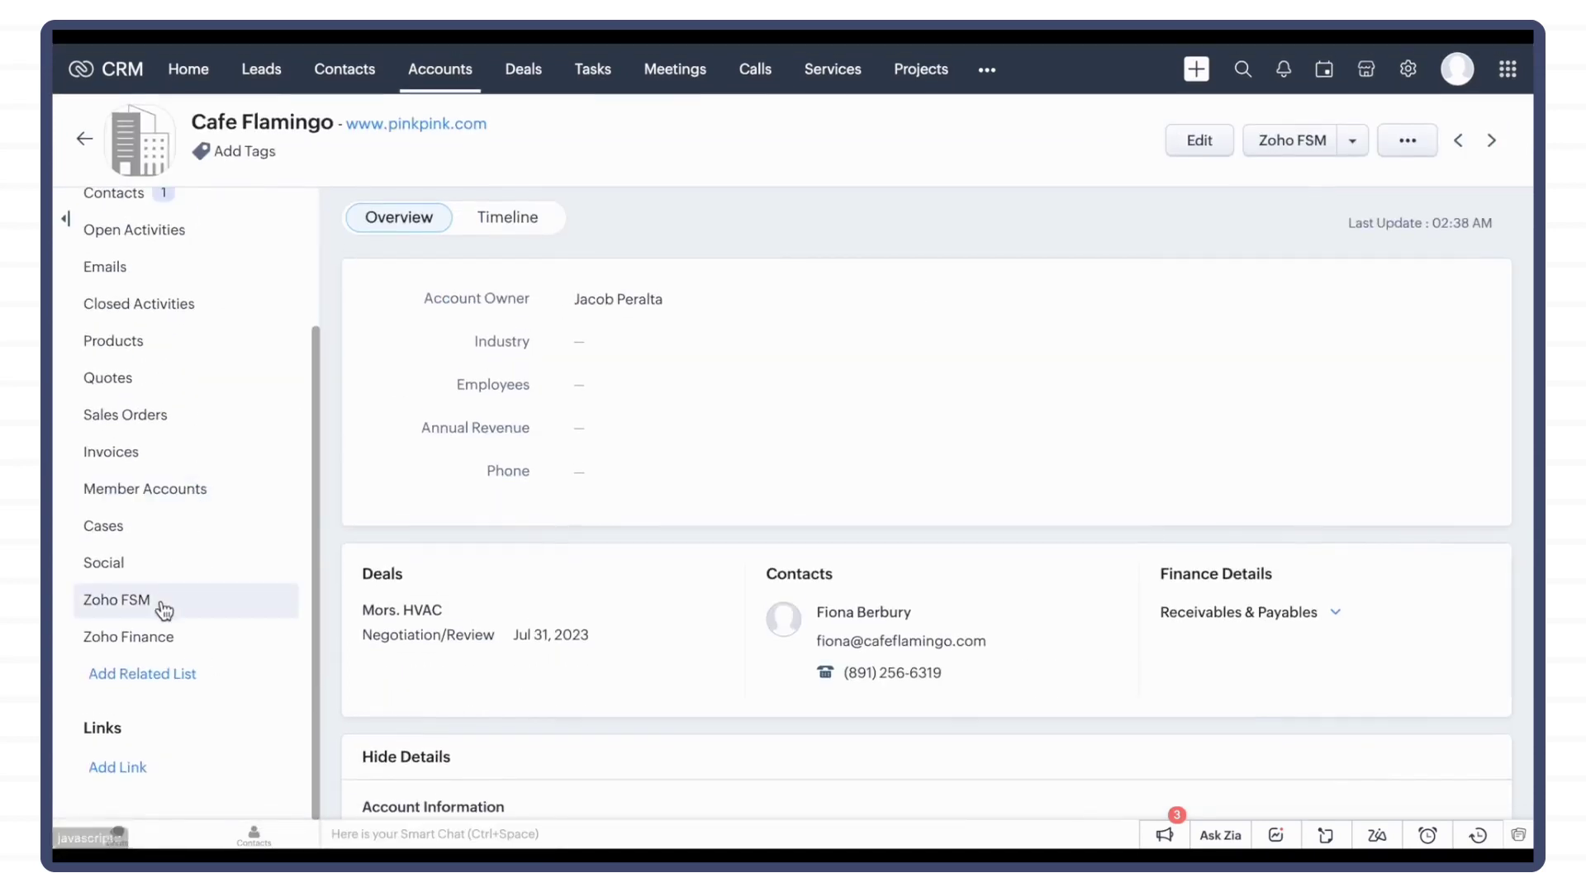
{"action": "left_click", "coordinate": [159, 609]}
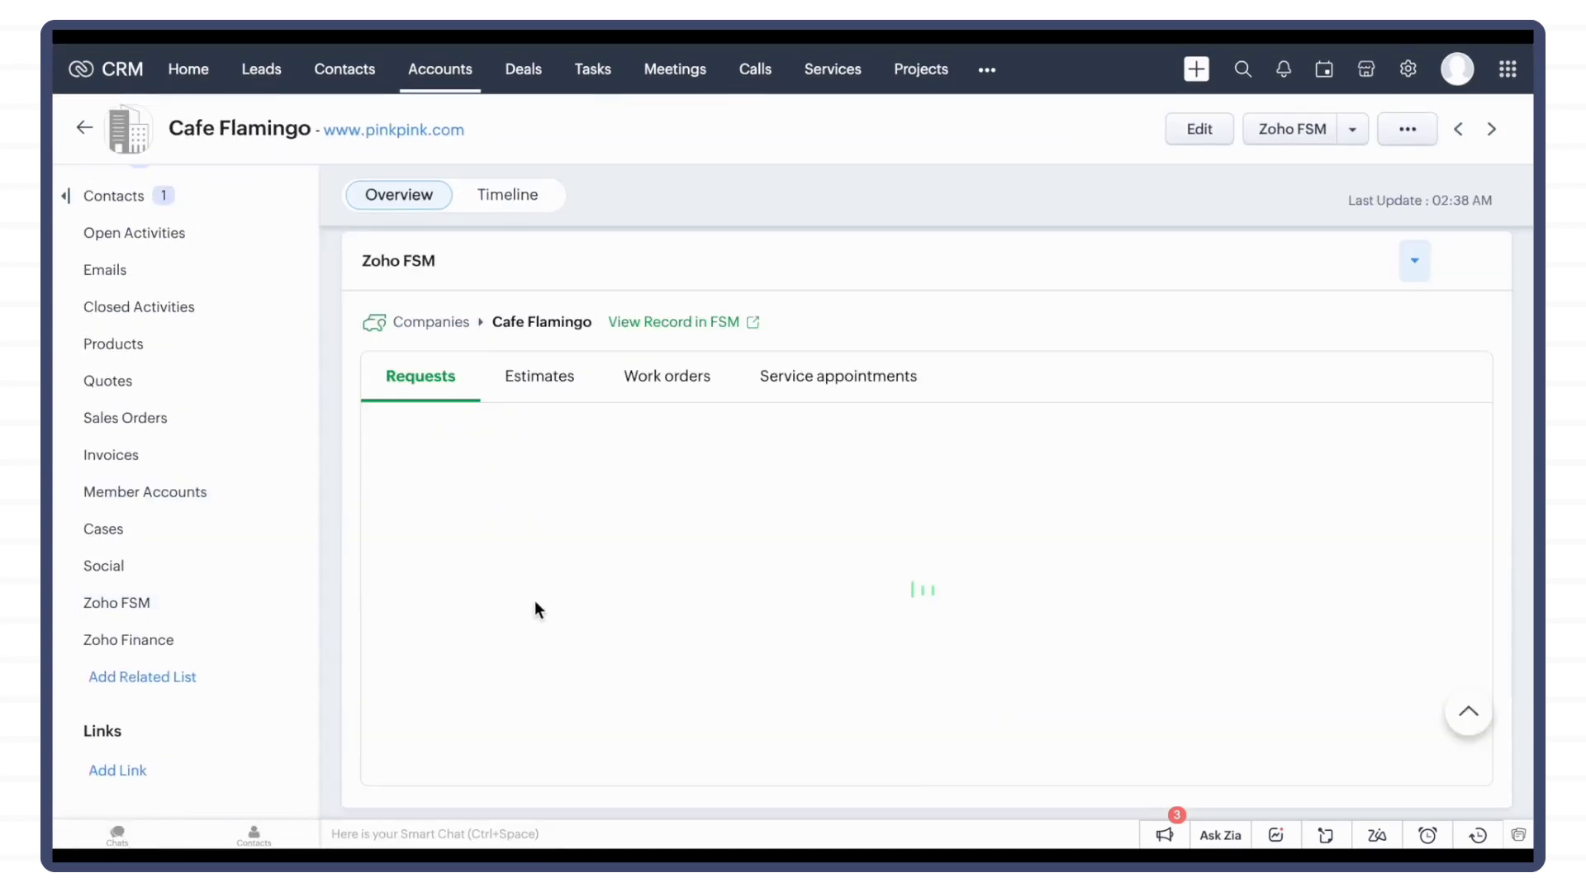
{"action": "left_click", "coordinate": [541, 385]}
{"action": "left_click", "coordinate": [641, 386]}
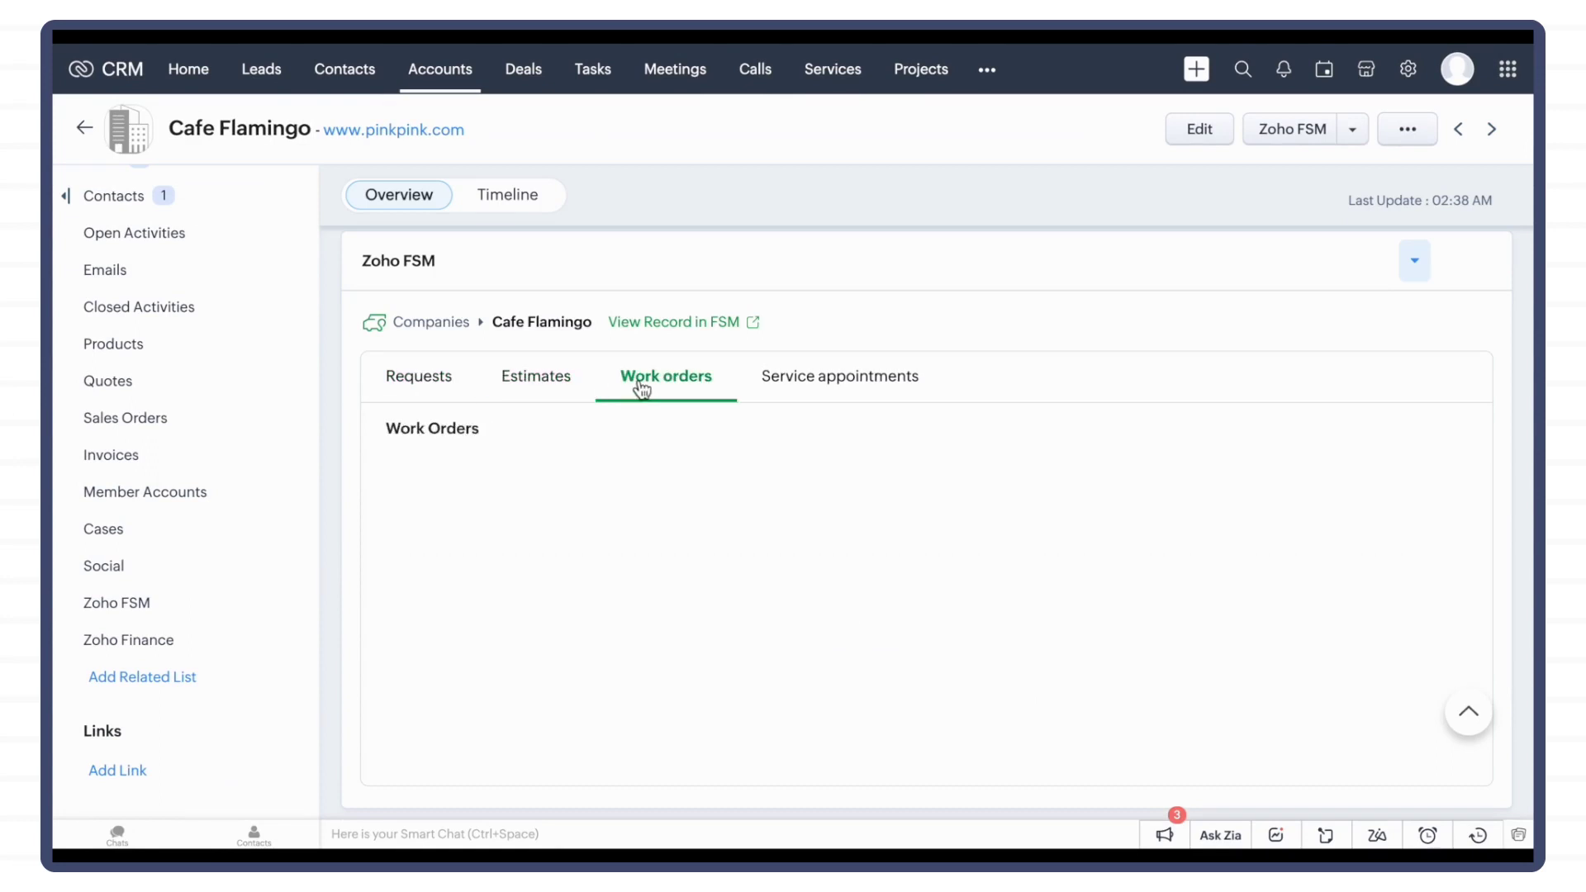
{"action": "left_click", "coordinate": [810, 376]}
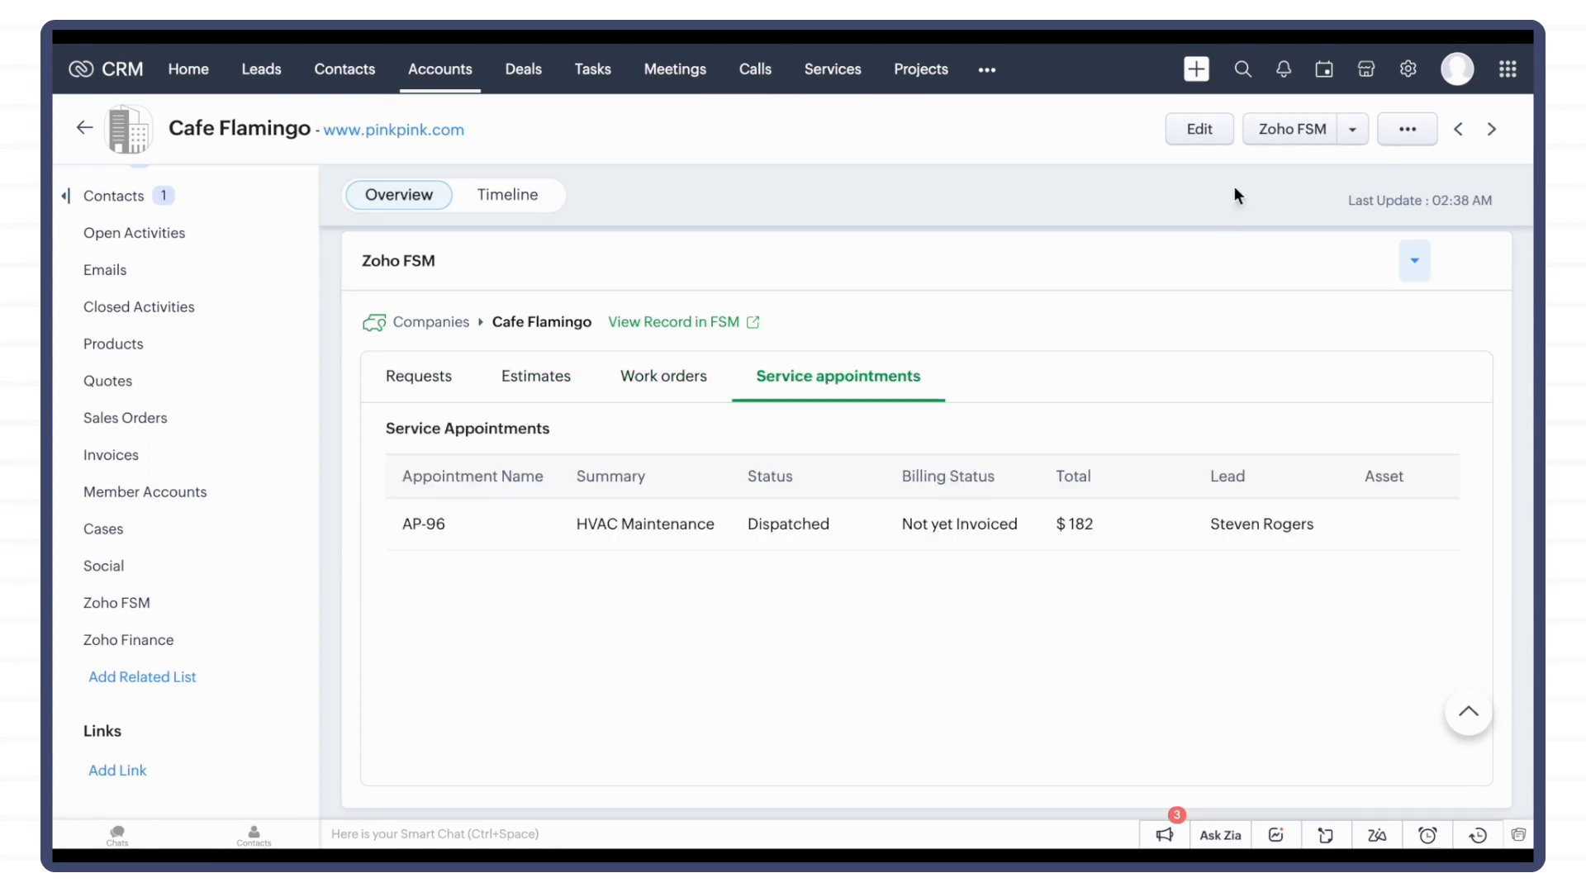
{"action": "left_click", "coordinate": [1266, 142]}
{"action": "left_click", "coordinate": [1152, 138]}
{"action": "left_click", "coordinate": [1136, 194]}
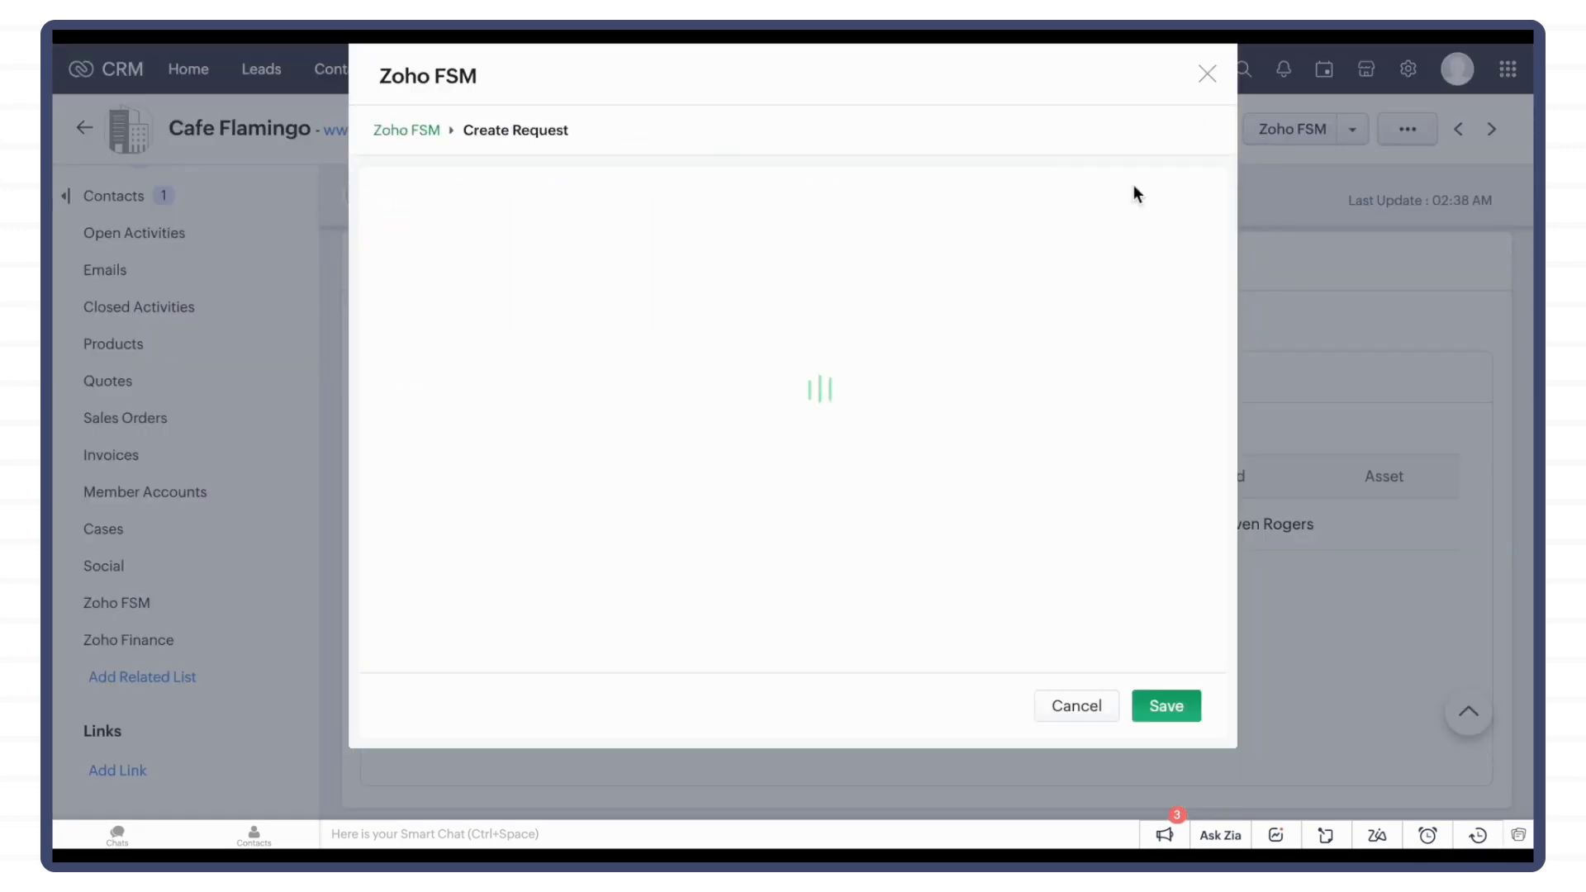
{"action": "left_click", "coordinate": [704, 615]}
{"action": "left_click", "coordinate": [727, 549]}
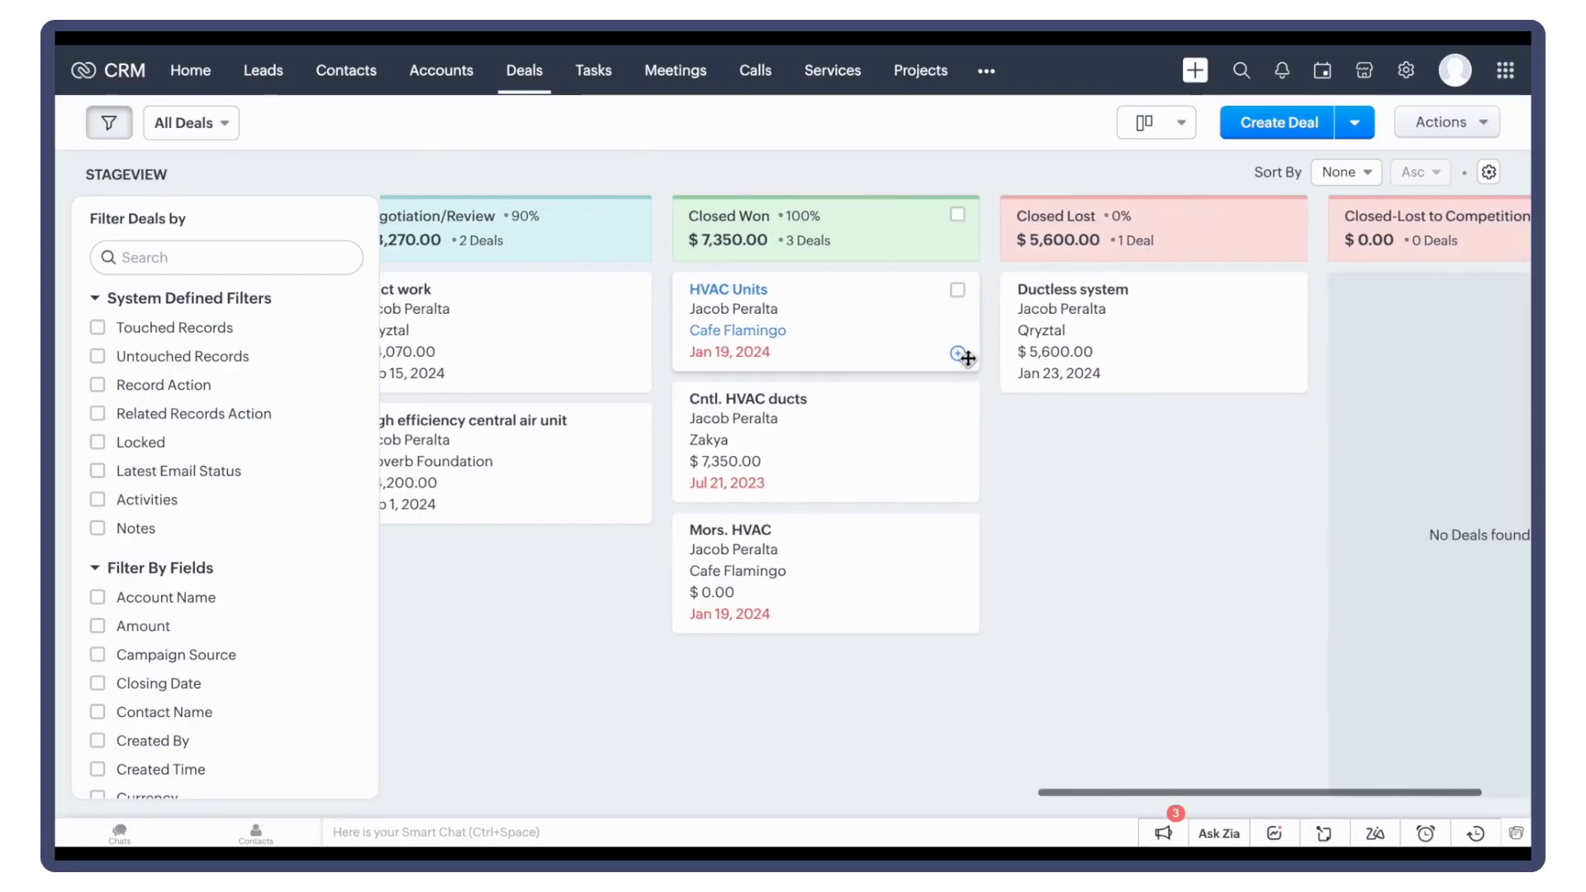
Start a new FSM asset from the HVAC system sales order
{"action": "left_click", "coordinate": [754, 294]}
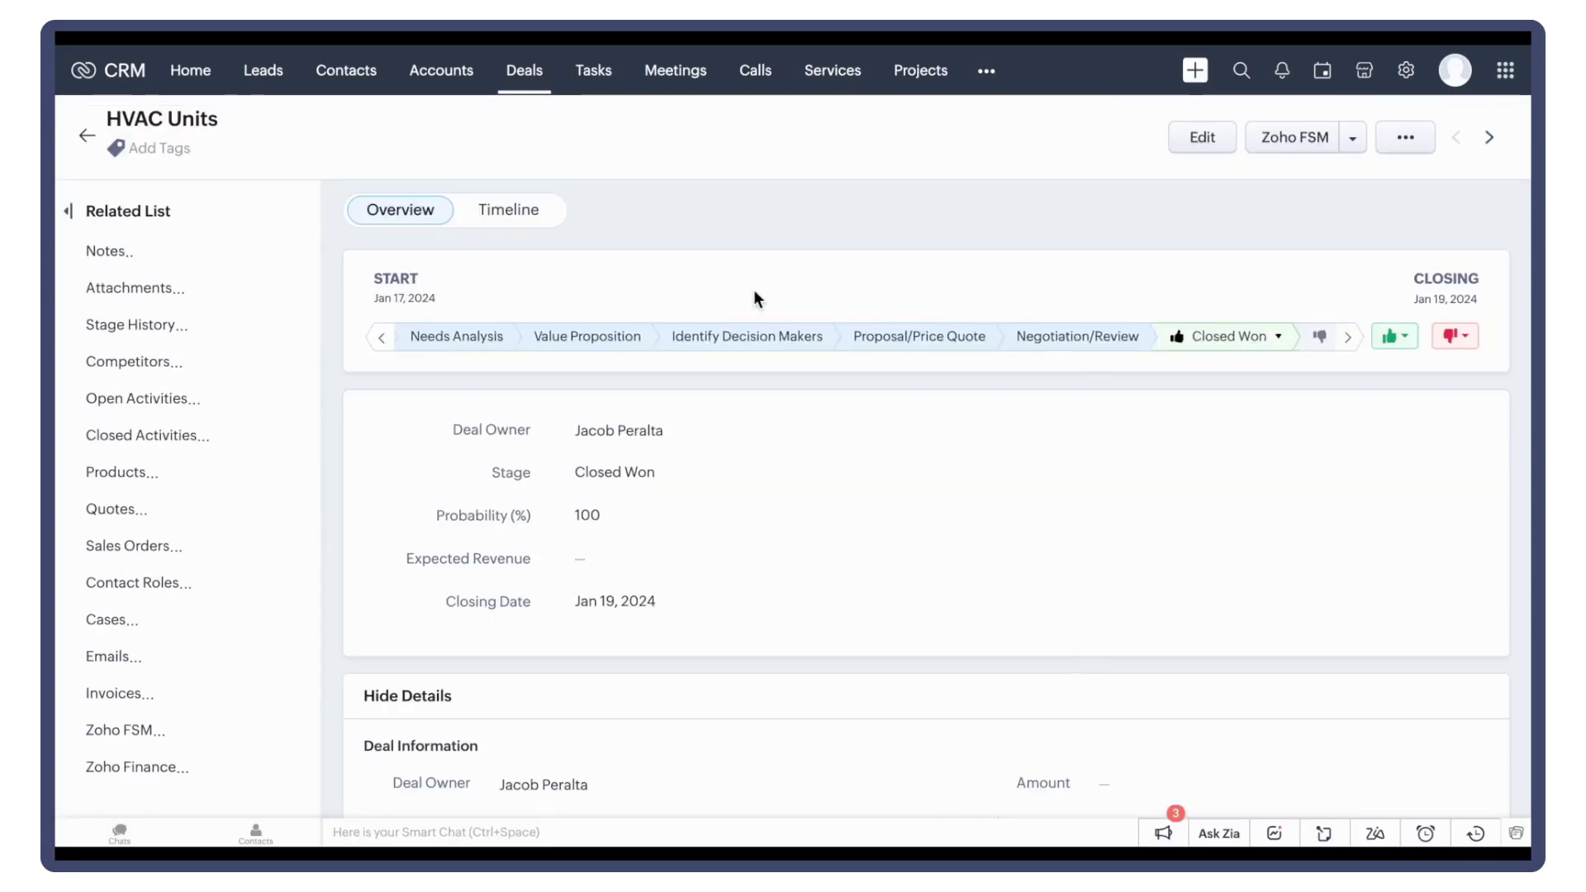
{"action": "left_click", "coordinate": [1317, 145]}
{"action": "left_click", "coordinate": [1161, 139]}
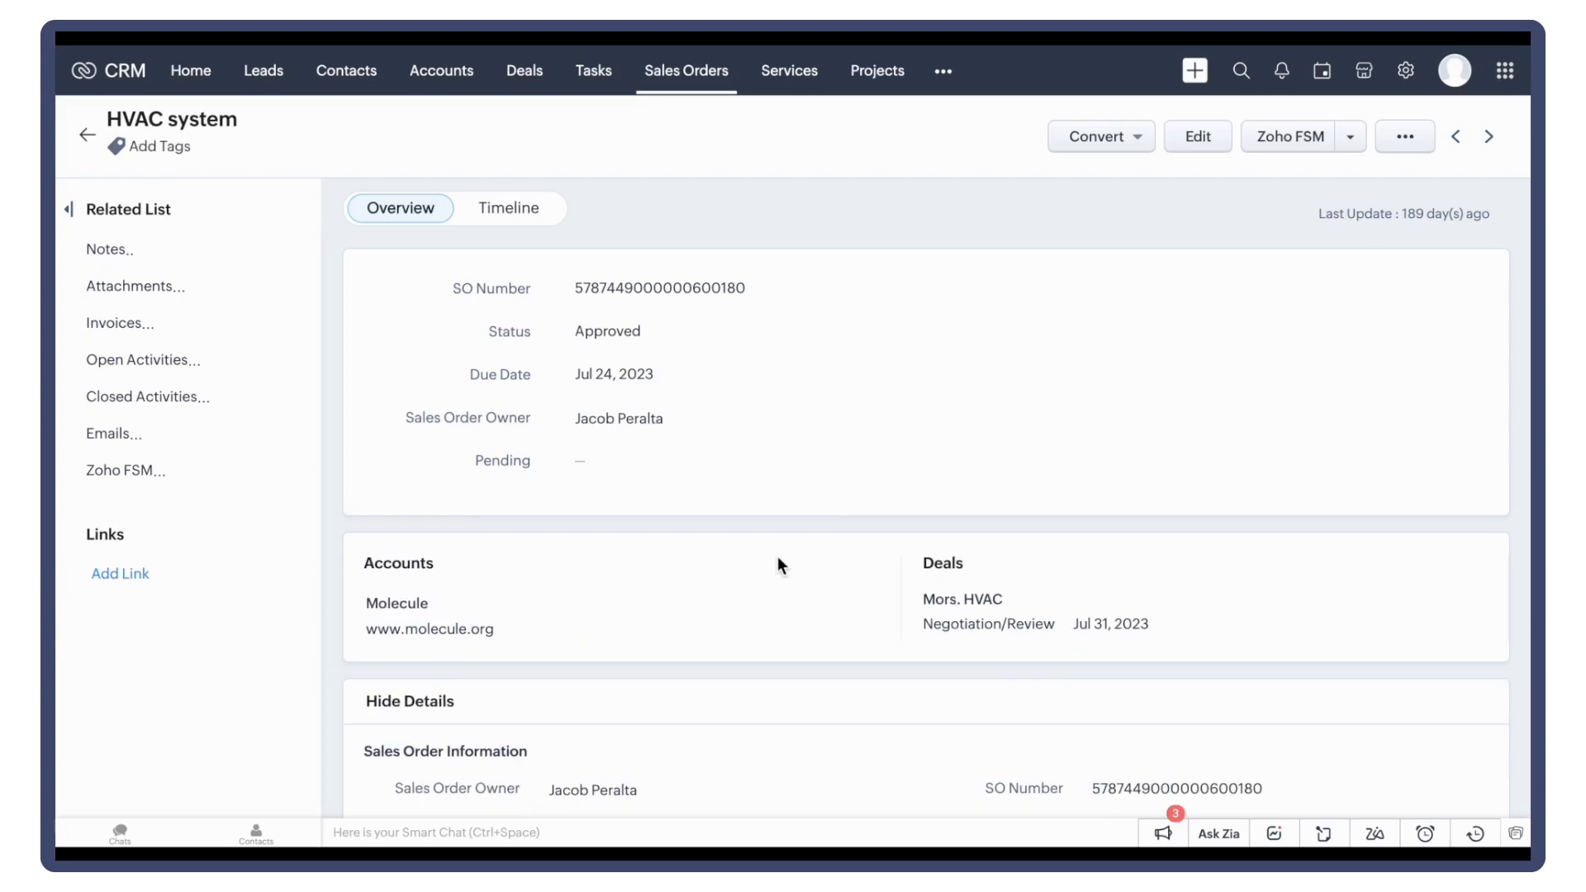
{"action": "left_click", "coordinate": [1291, 149]}
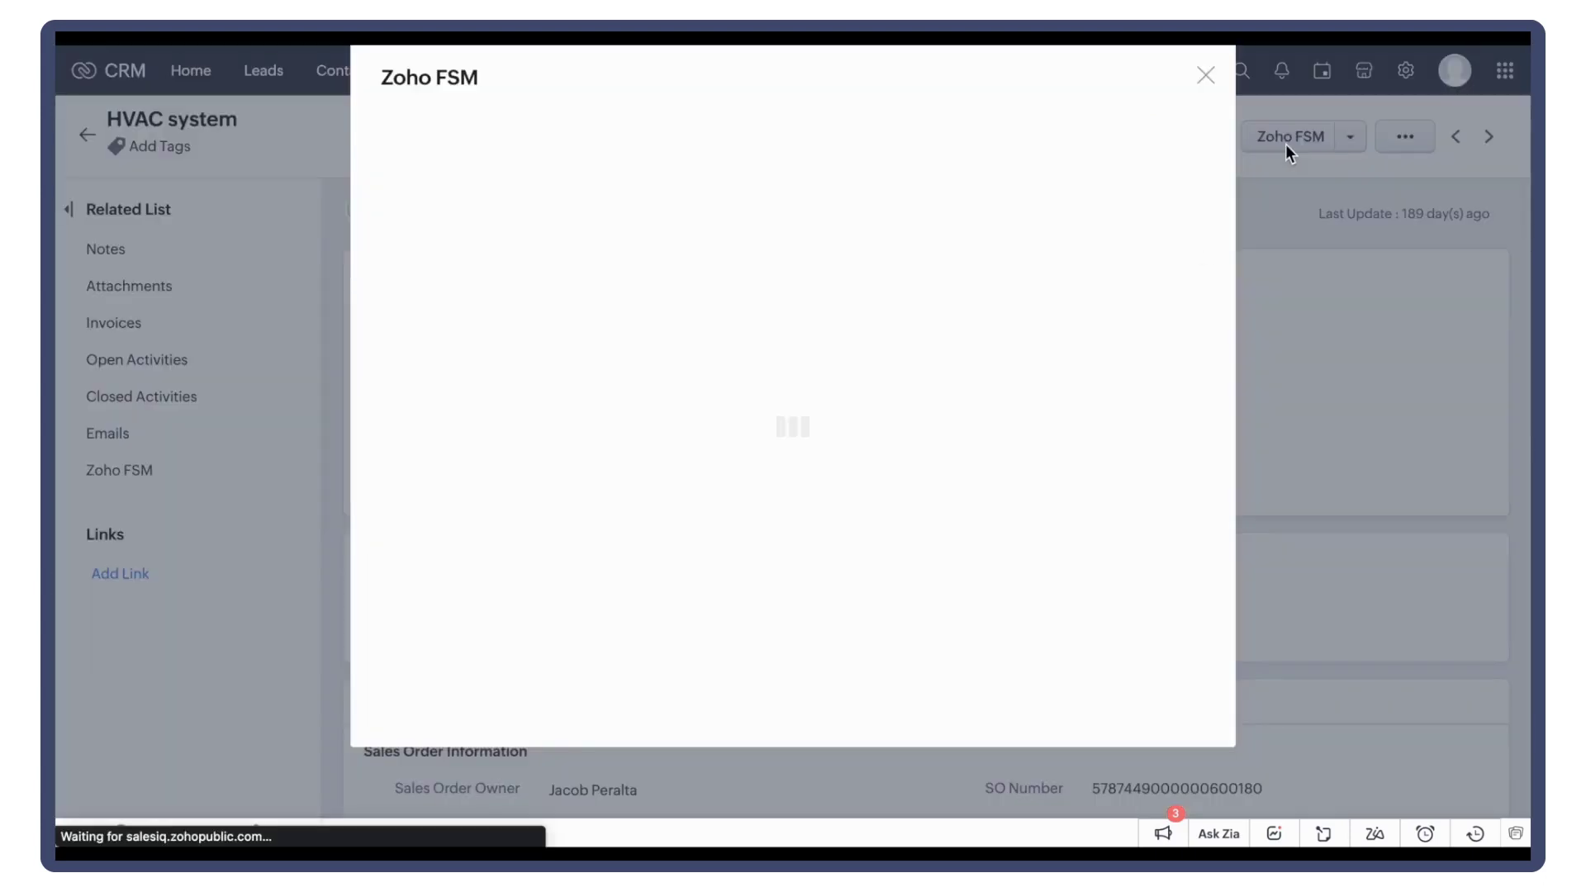
{"action": "left_click", "coordinate": [1158, 140]}
{"action": "left_click", "coordinate": [1152, 173]}
{"action": "left_click", "coordinate": [537, 424]}
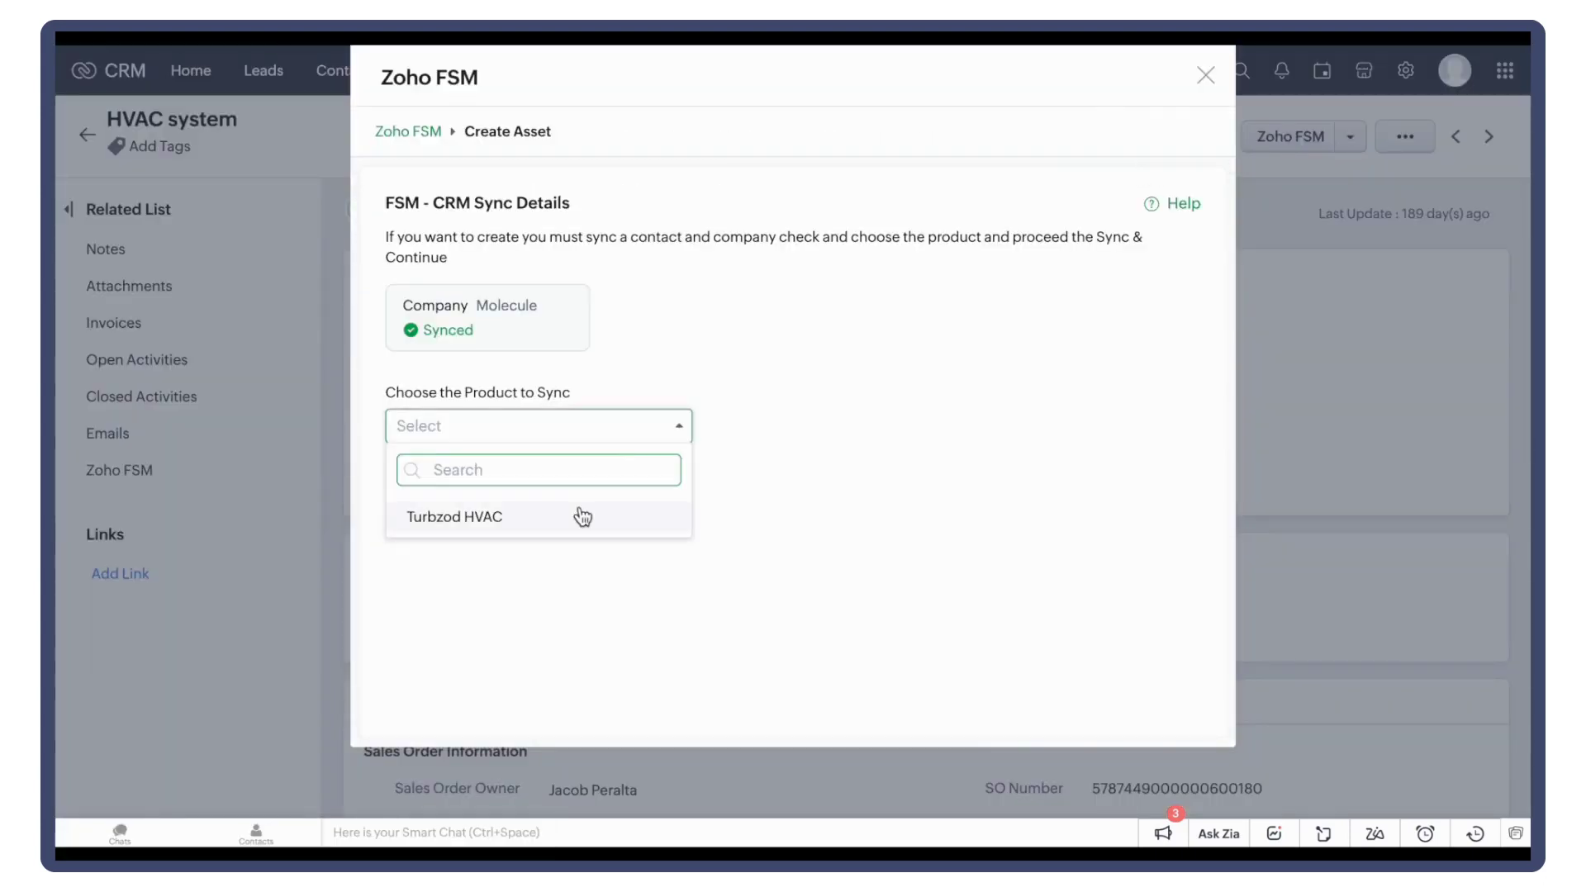
{"action": "left_click", "coordinate": [578, 514]}
{"action": "left_click", "coordinate": [436, 484]}
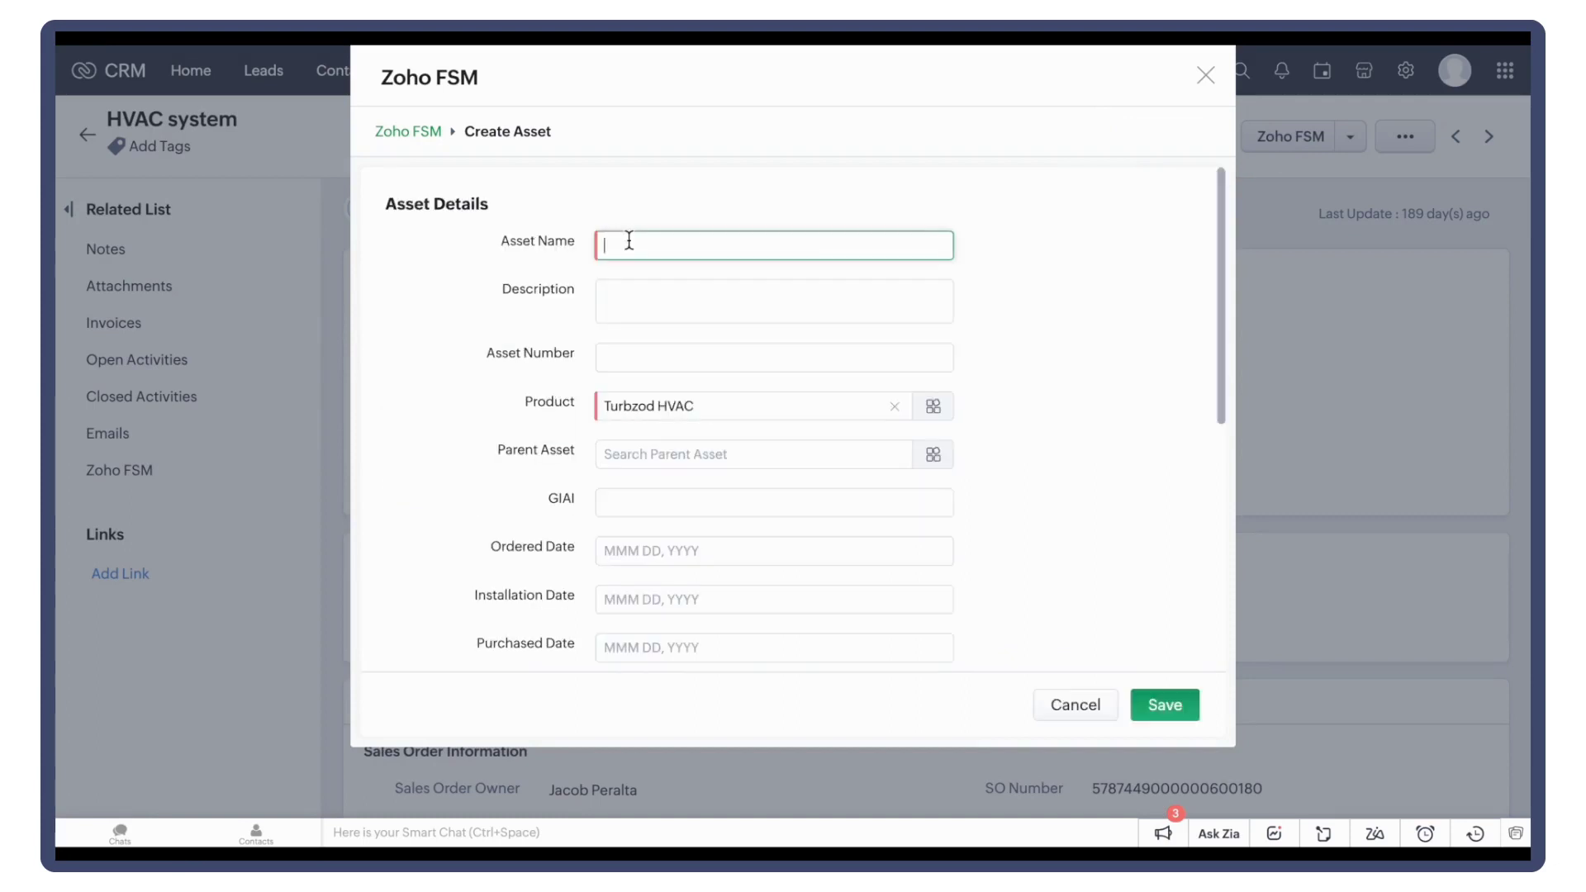
{"action": "type", "text": "HVAC unit"}
{"action": "scroll", "coordinate": [669, 556], "scroll_direction": "down", "scroll_amount": 5}
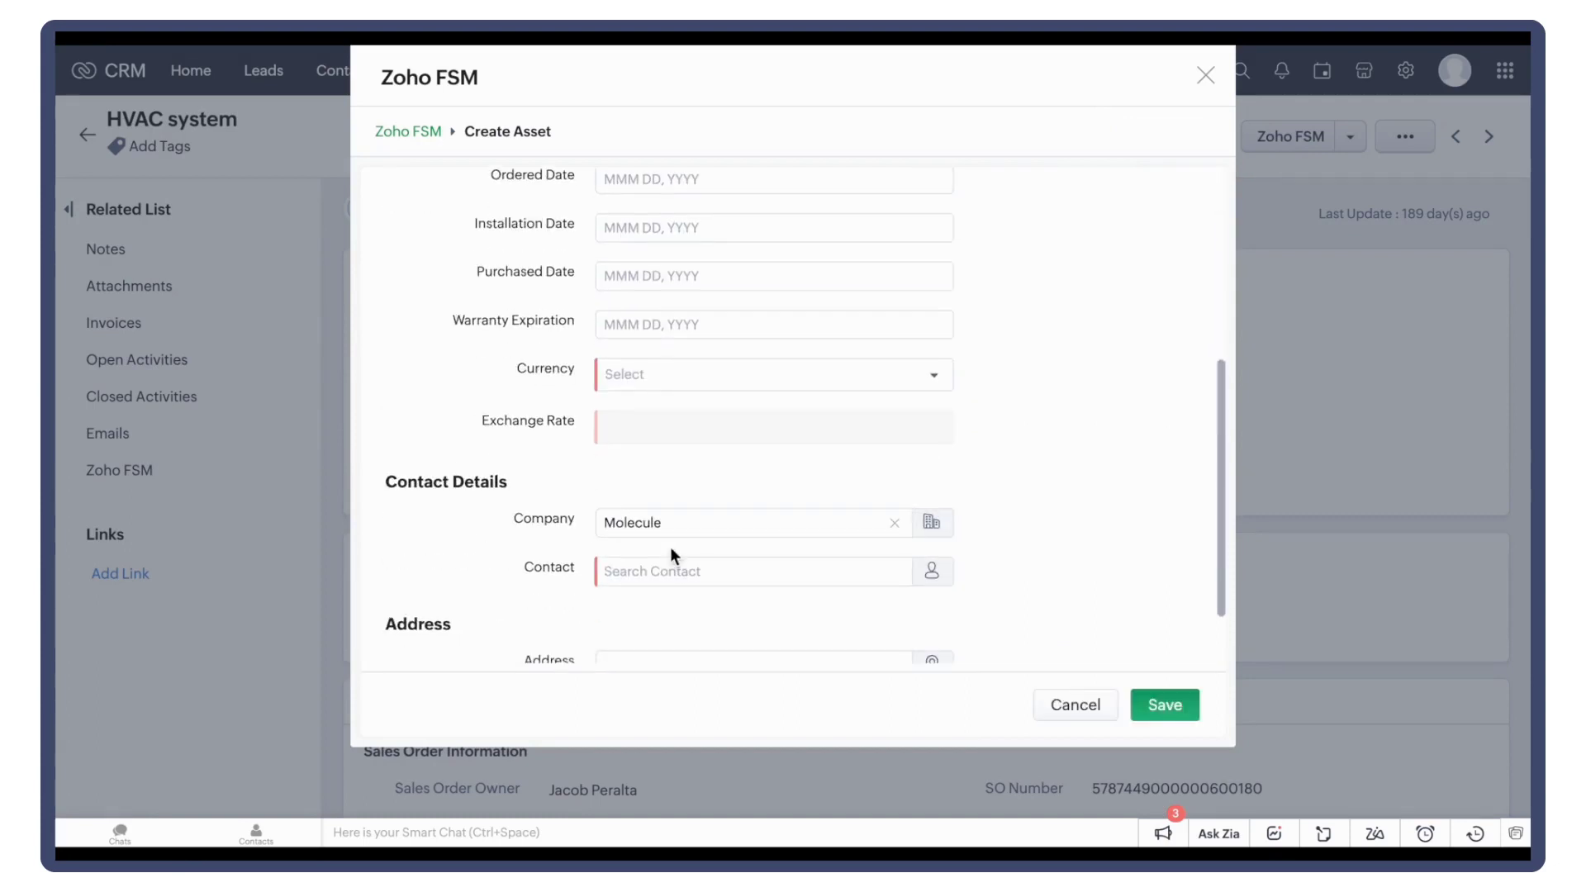
{"action": "left_click", "coordinate": [683, 573]}
{"action": "left_click", "coordinate": [684, 655]}
{"action": "left_click", "coordinate": [1165, 704]}
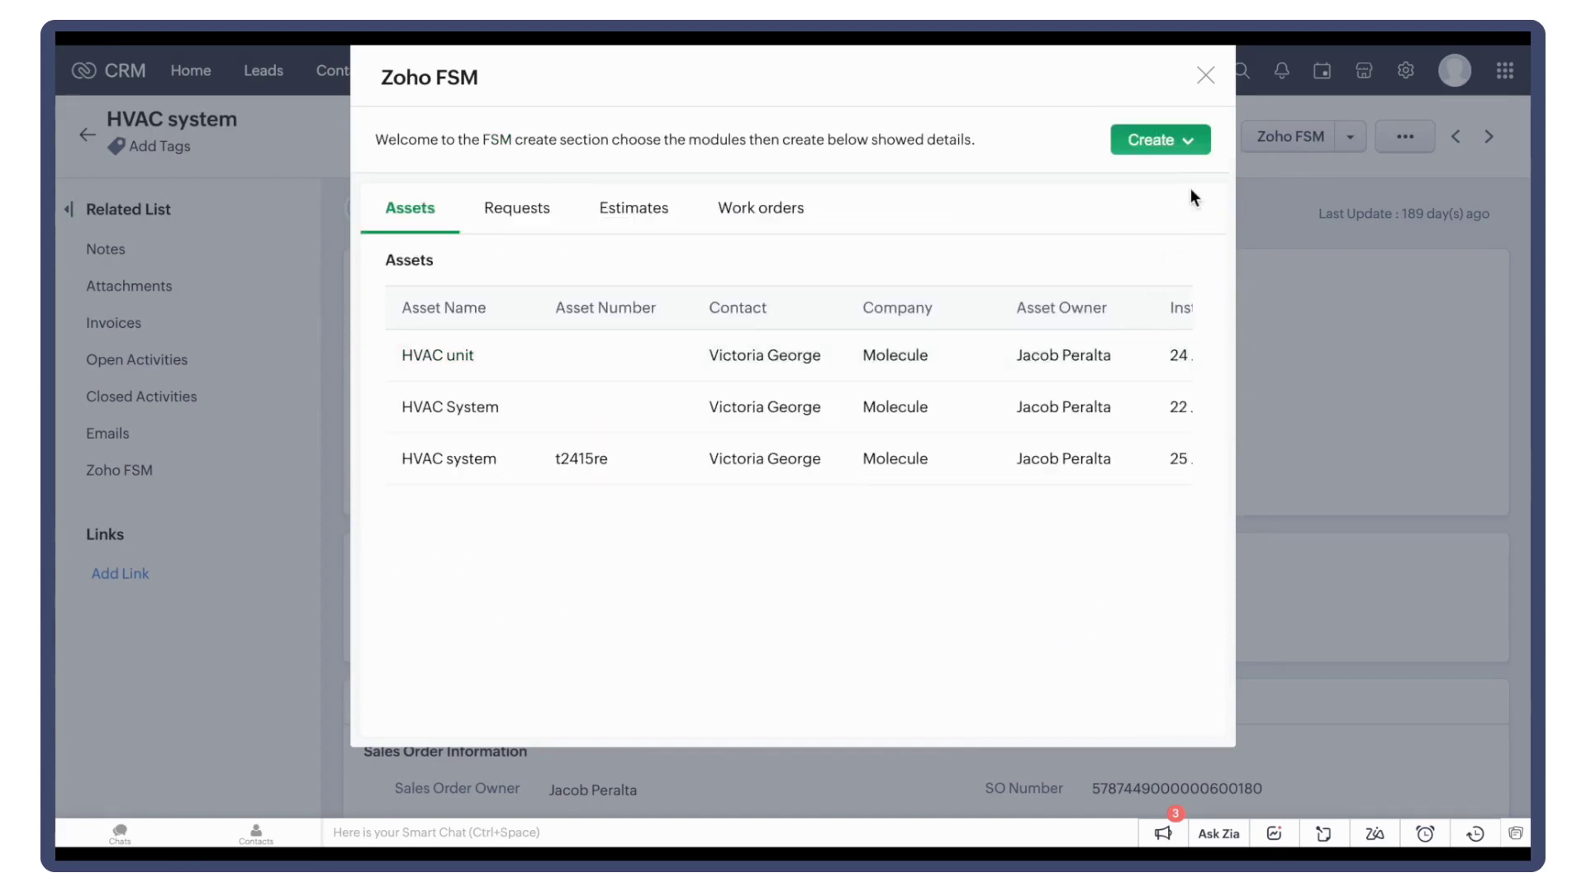
Review the sales order's FSM requests, estimates and work orders
{"action": "left_click", "coordinate": [1190, 144]}
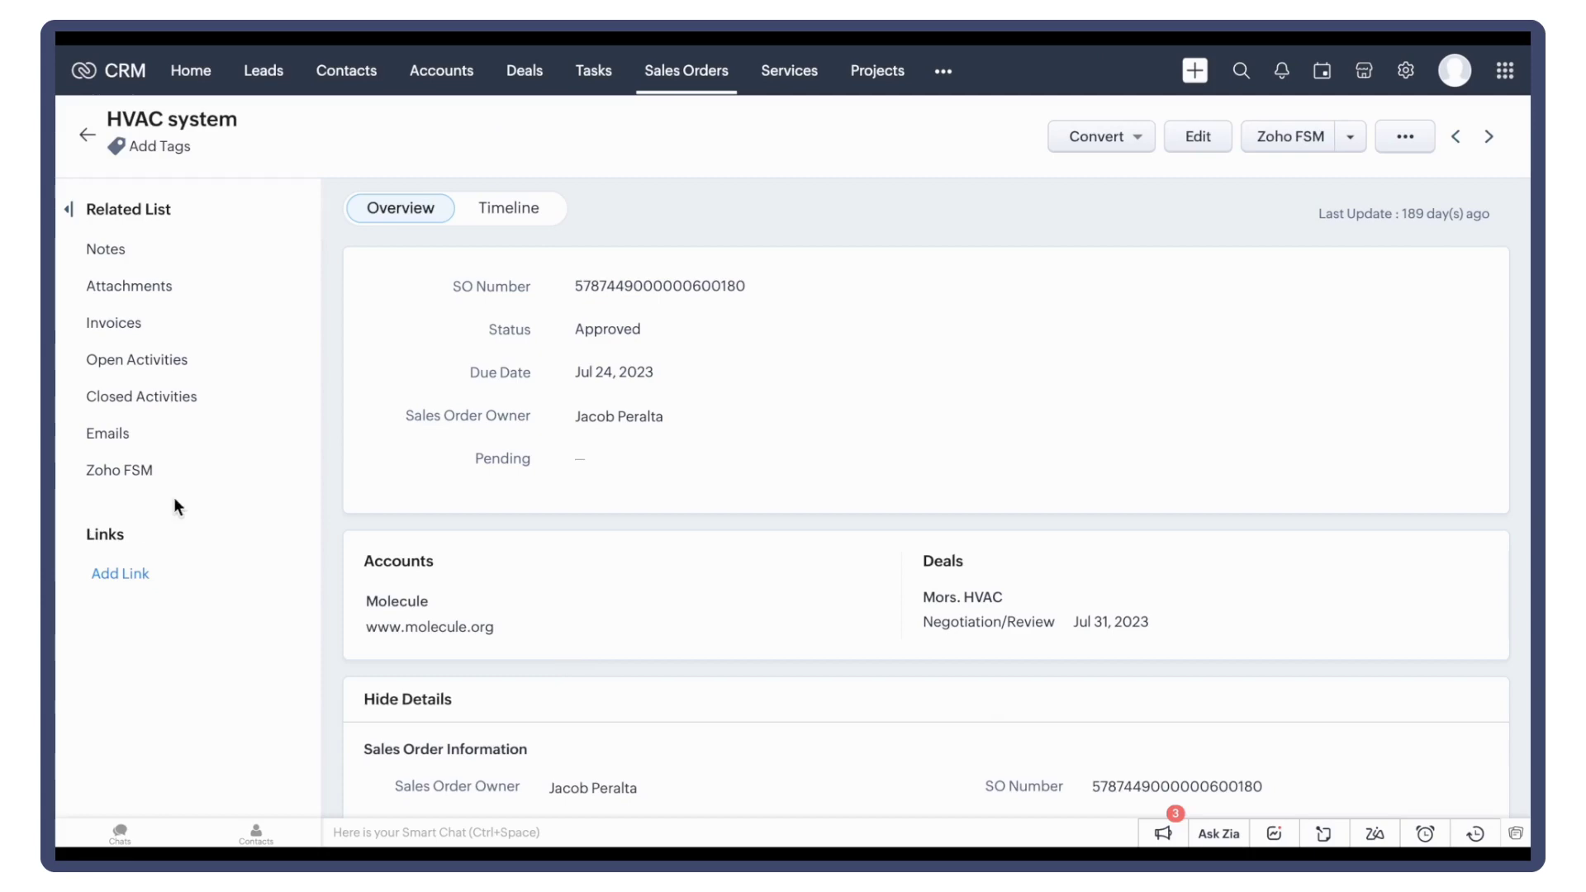
{"action": "left_click", "coordinate": [144, 471]}
{"action": "mouse_move", "coordinate": [432, 453]}
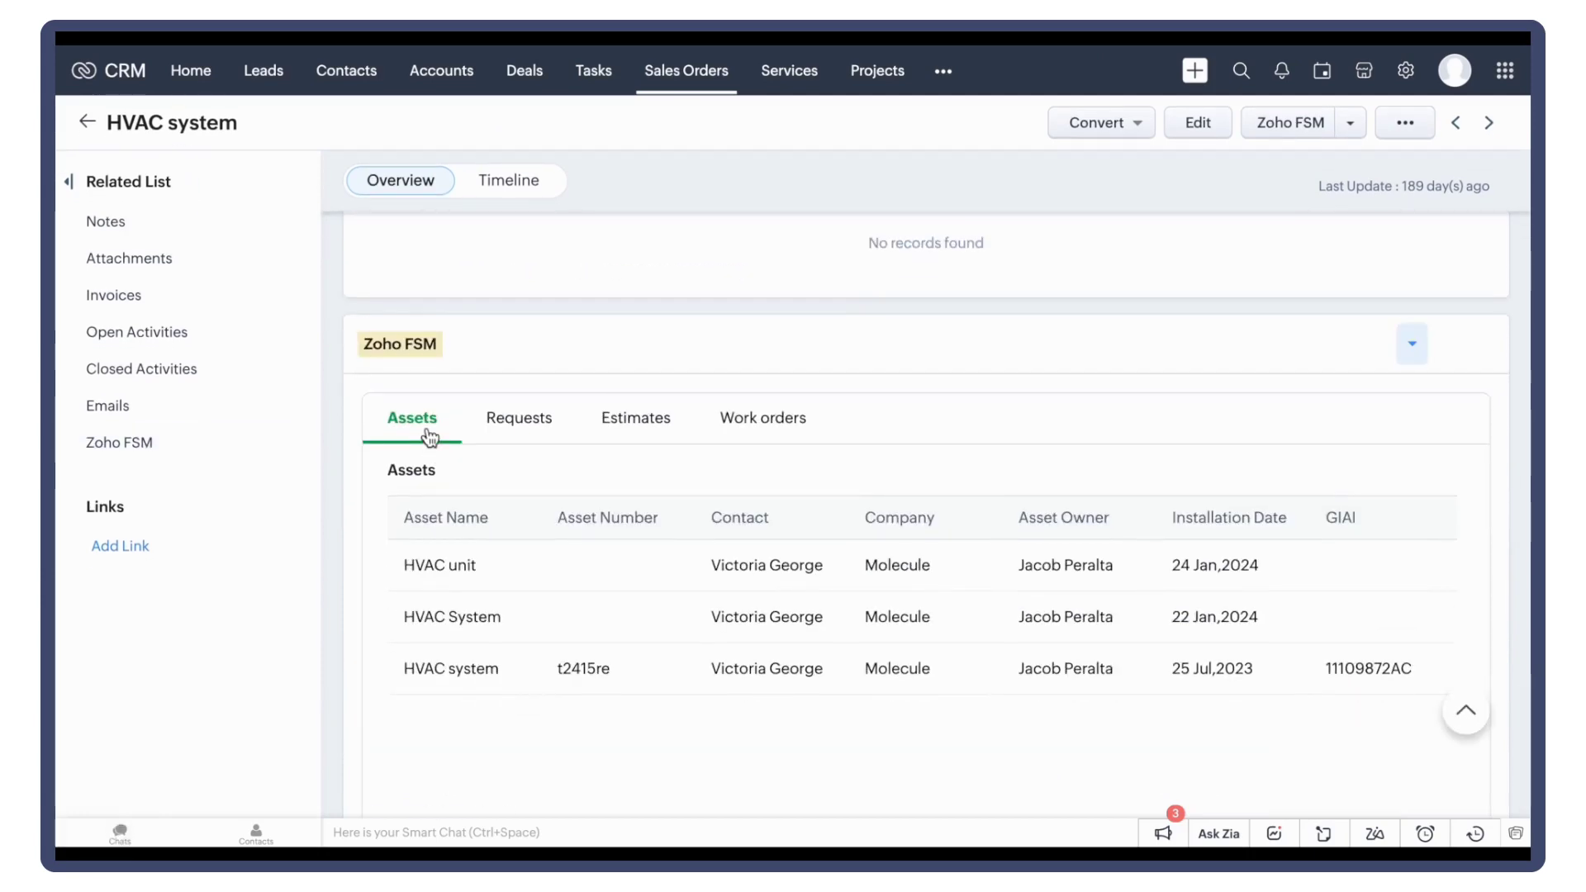
{"action": "left_click", "coordinate": [511, 436]}
{"action": "left_click", "coordinate": [621, 429]}
{"action": "left_click", "coordinate": [751, 423]}
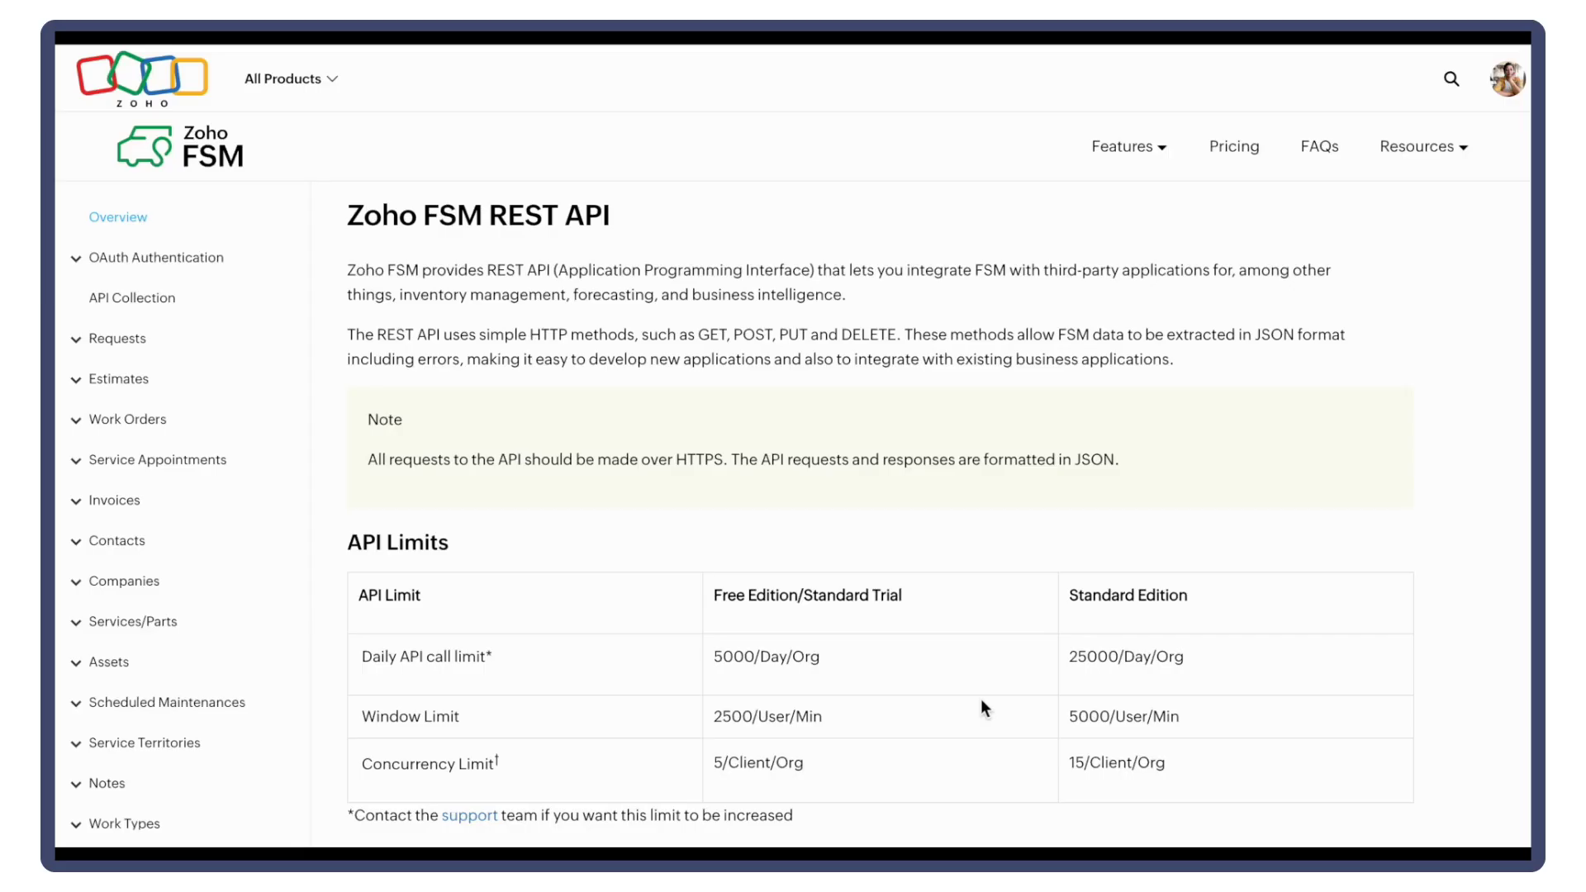
Scroll the REST API docs' section list to the Users, Files, Notifications and Attendance APIs
{"action": "scroll", "coordinate": [248, 723], "scroll_direction": "down", "scroll_amount": 3}
{"action": "scroll", "coordinate": [248, 724], "scroll_direction": "down", "scroll_amount": 2}
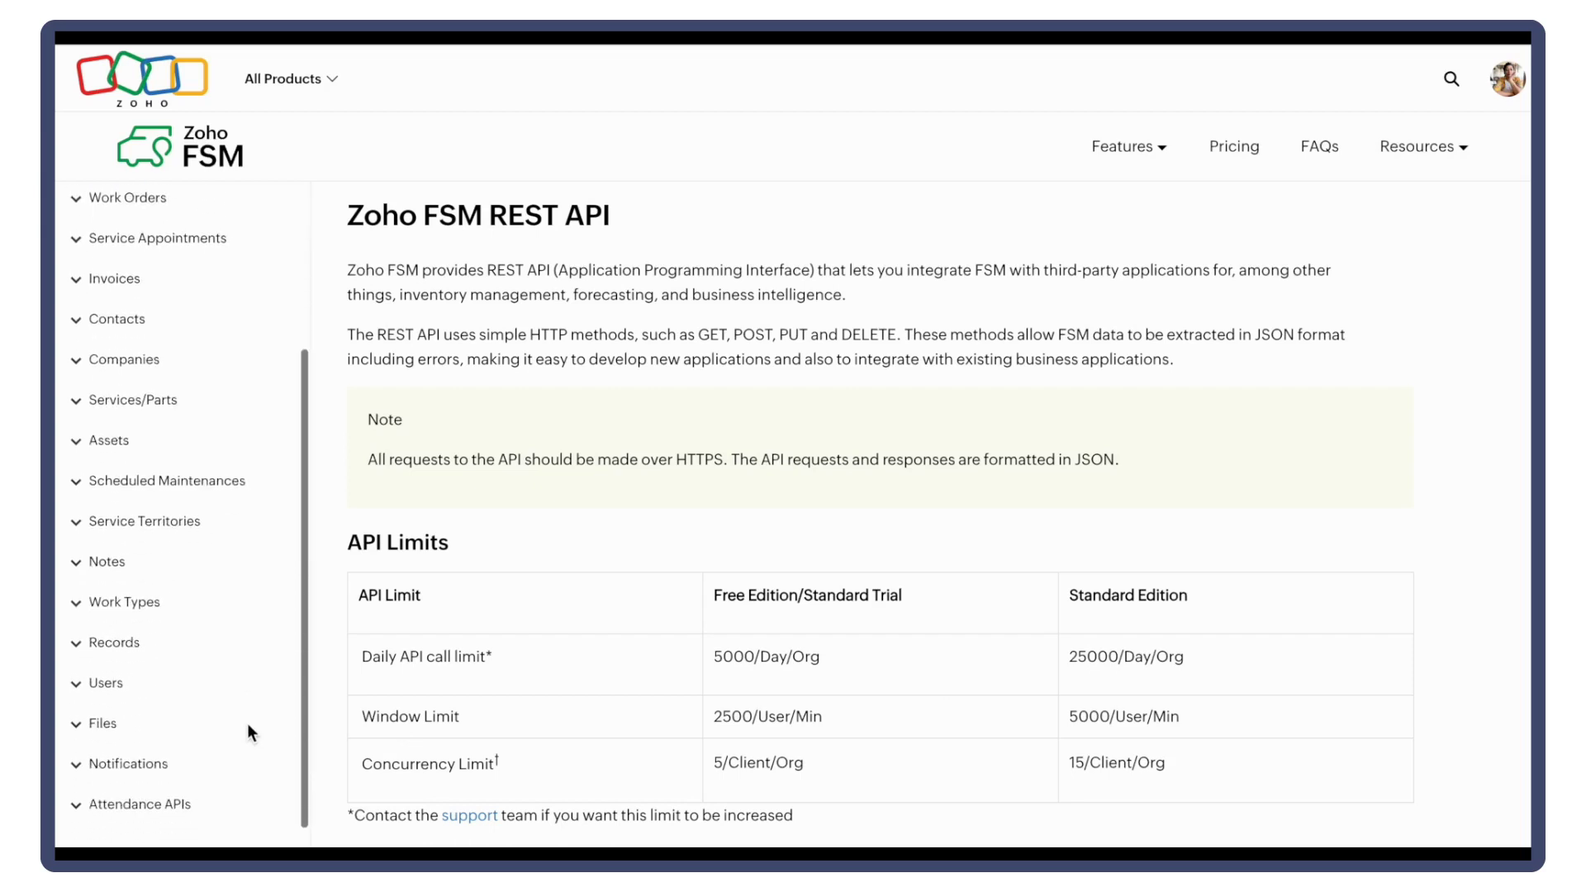